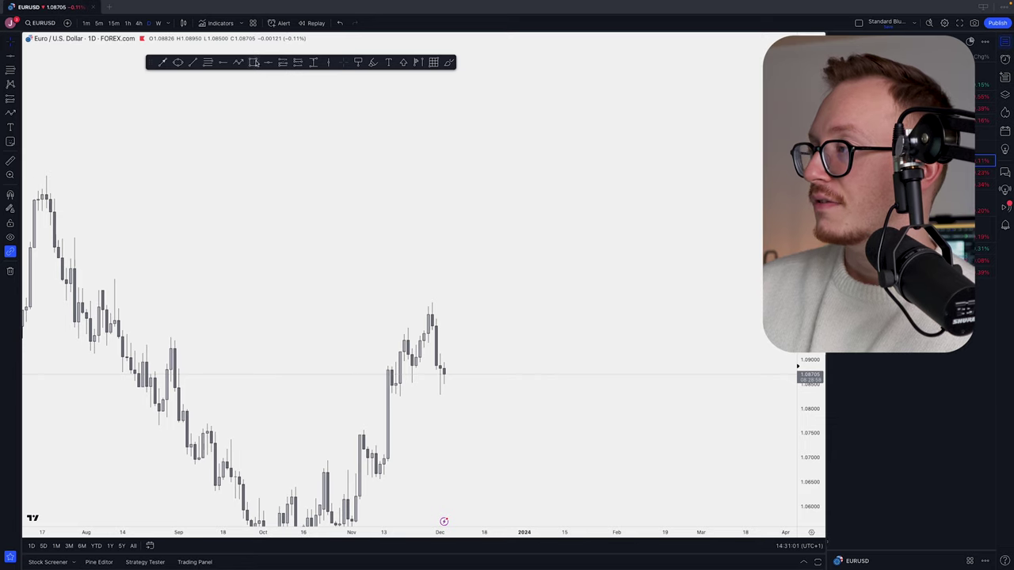
# Draw three narrow rectangles stepping down above the October 2023 prices as a bearish three-candle example, adding wicks.
pyautogui.click(254, 62)
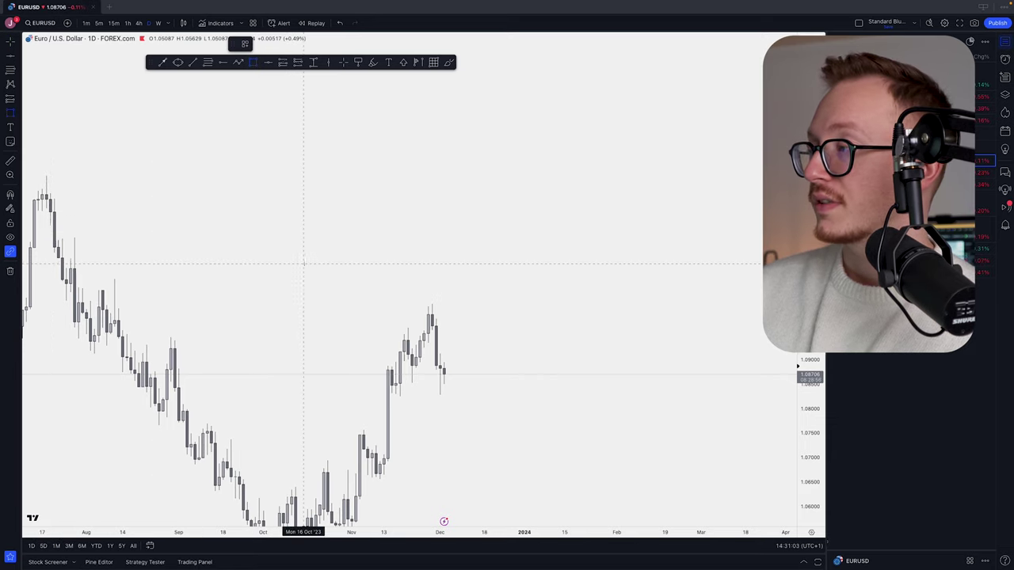
pyautogui.moveTo(302, 110); pyautogui.dragTo(324, 160)
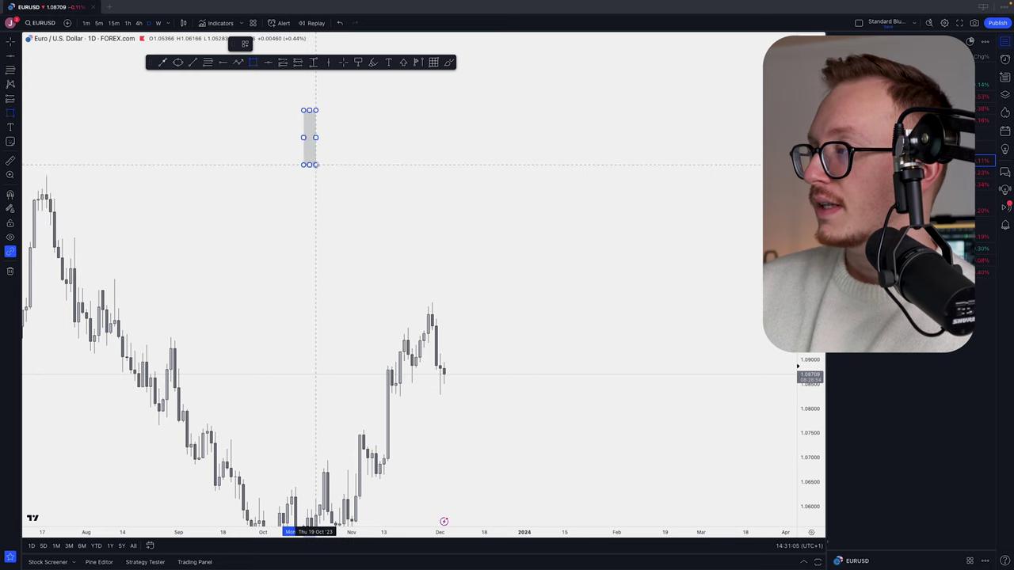
pyautogui.click(316, 164)
pyautogui.click(253, 62)
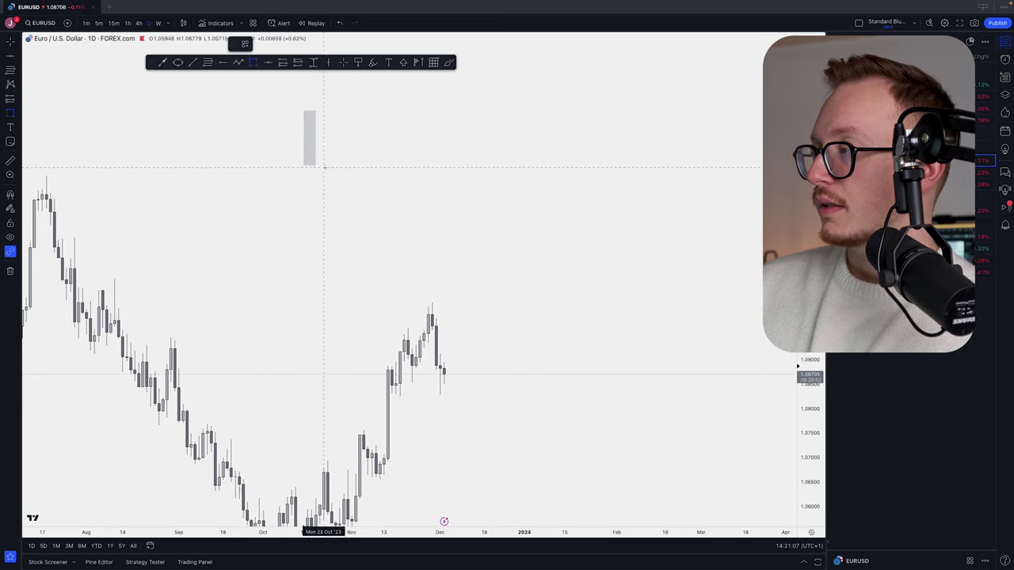
pyautogui.moveTo(320, 166); pyautogui.dragTo(331, 245)
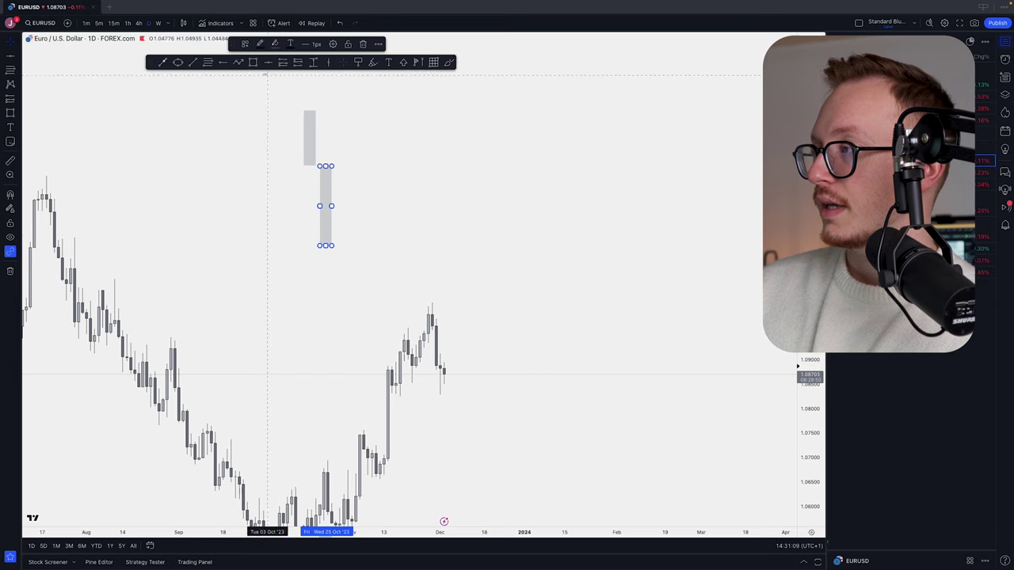
pyautogui.click(252, 61)
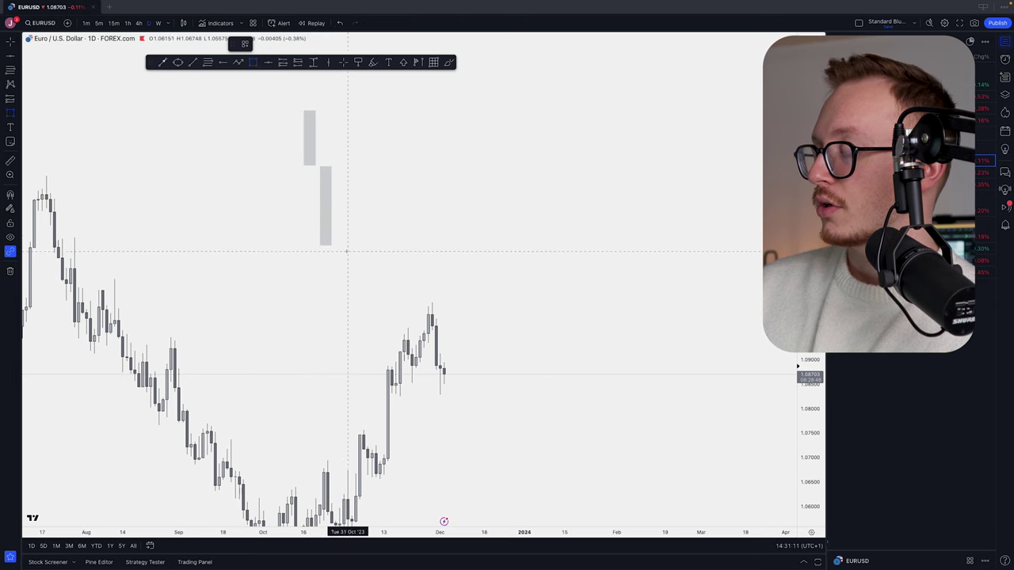
pyautogui.moveTo(336, 244); pyautogui.dragTo(352, 303)
pyautogui.click(343, 226)
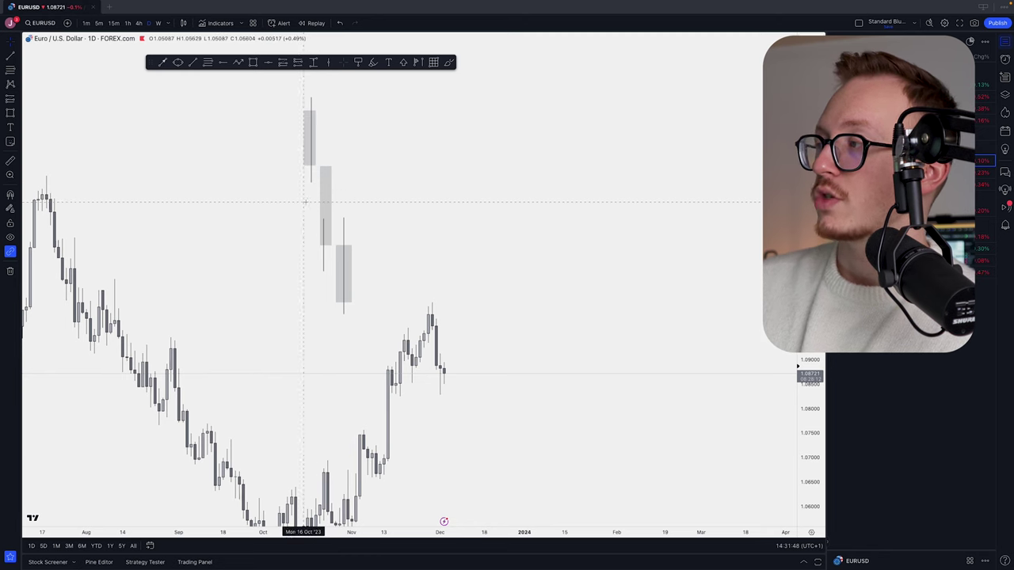
# Draw a rectangle labelled FVG between the first example candle's low and the third's high, spanning 13 Oct to 12 Dec 2023.
pyautogui.click(252, 62)
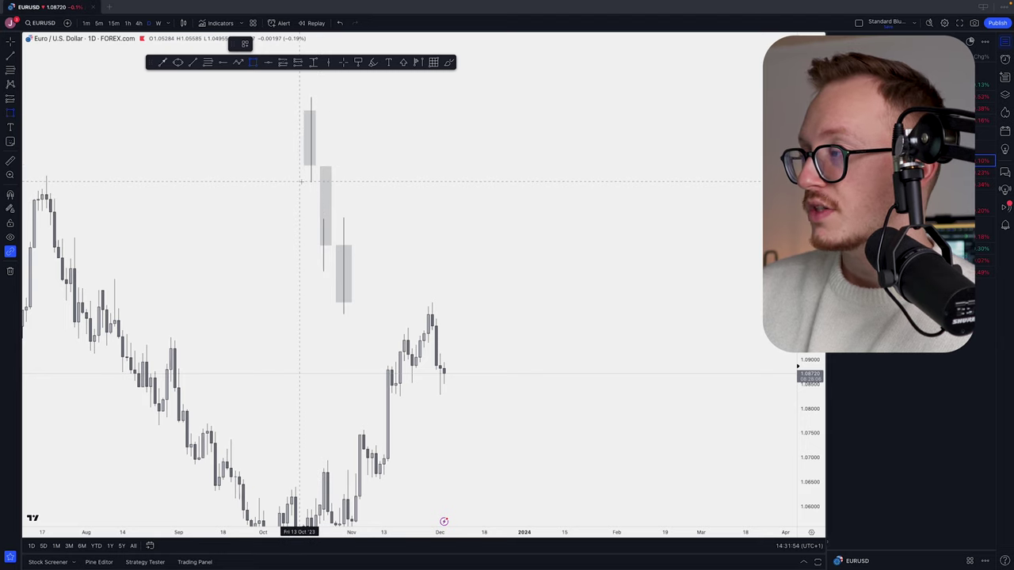
pyautogui.moveTo(299, 183); pyautogui.dragTo(468, 216)
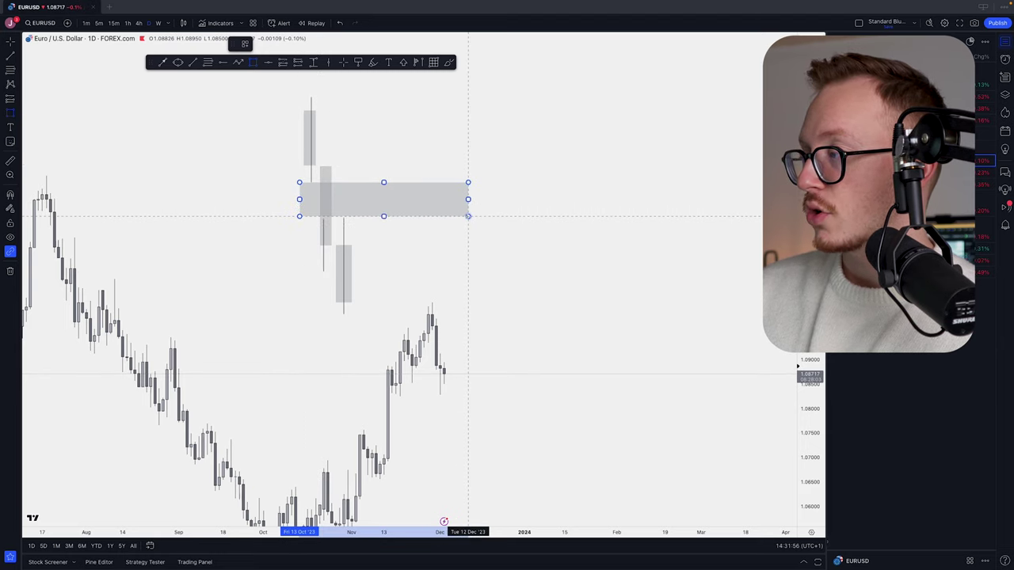
pyautogui.click(468, 217)
pyautogui.click(468, 222)
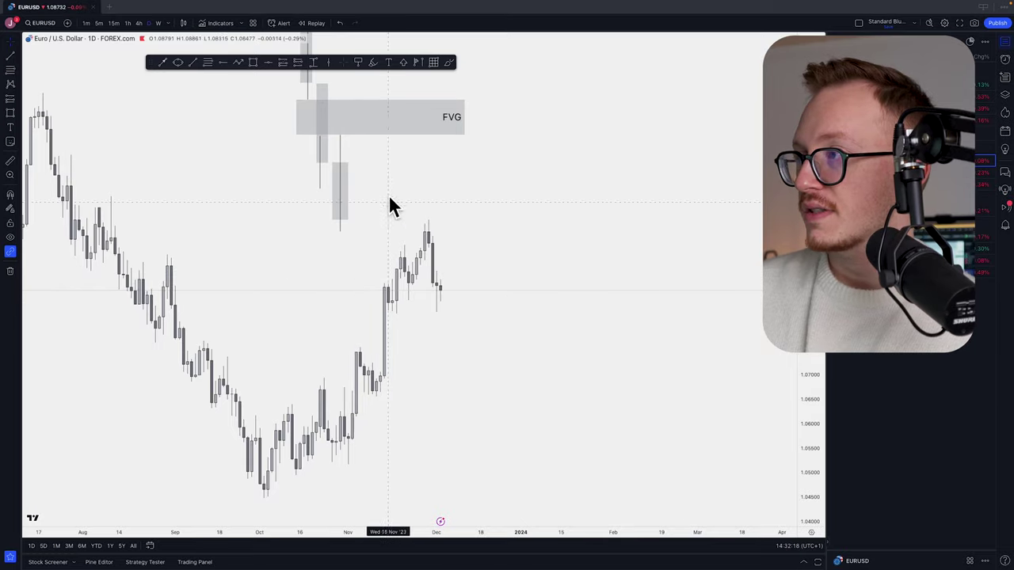
# Mark the bearish gap below the late-November peak with a rectangle from 30 Nov 2023 to 3 Jan 2024.
pyautogui.moveTo(537, 323); pyautogui.dragTo(550, 317)
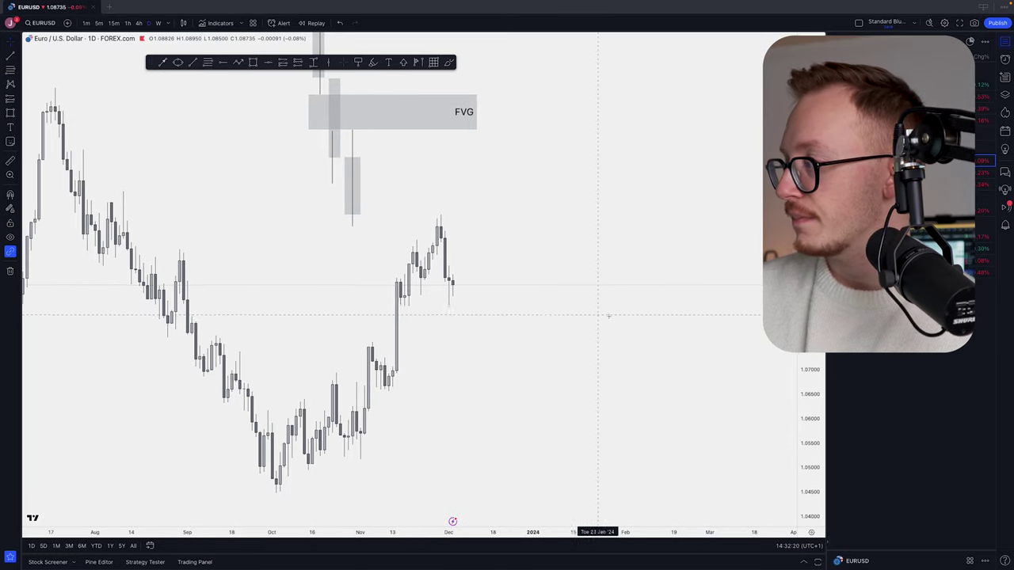
pyautogui.scroll(3, 608, 316)
pyautogui.moveTo(801, 399); pyautogui.dragTo(800, 324)
pyautogui.moveTo(401, 347); pyautogui.dragTo(435, 343)
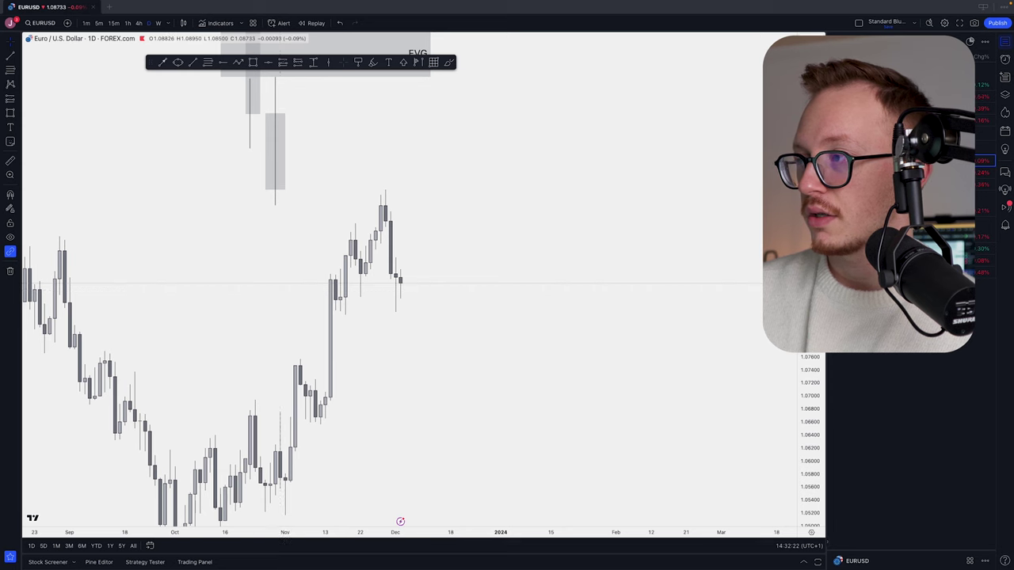
pyautogui.click(11, 114)
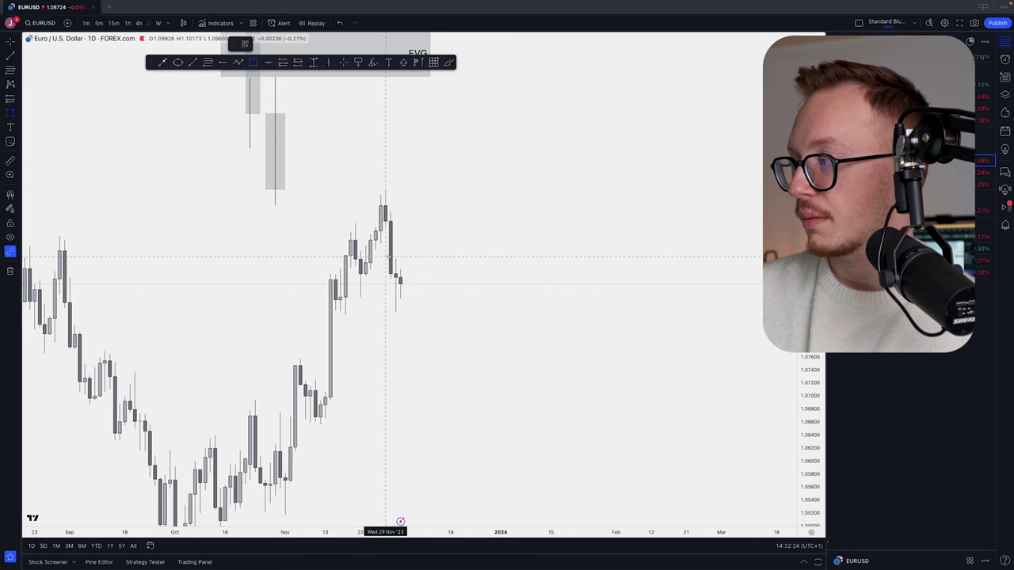
pyautogui.moveTo(390, 226)
pyautogui.mouseDown()
pyautogui.moveTo(470, 256)
pyautogui.moveTo(511, 257)
pyautogui.mouseUp()
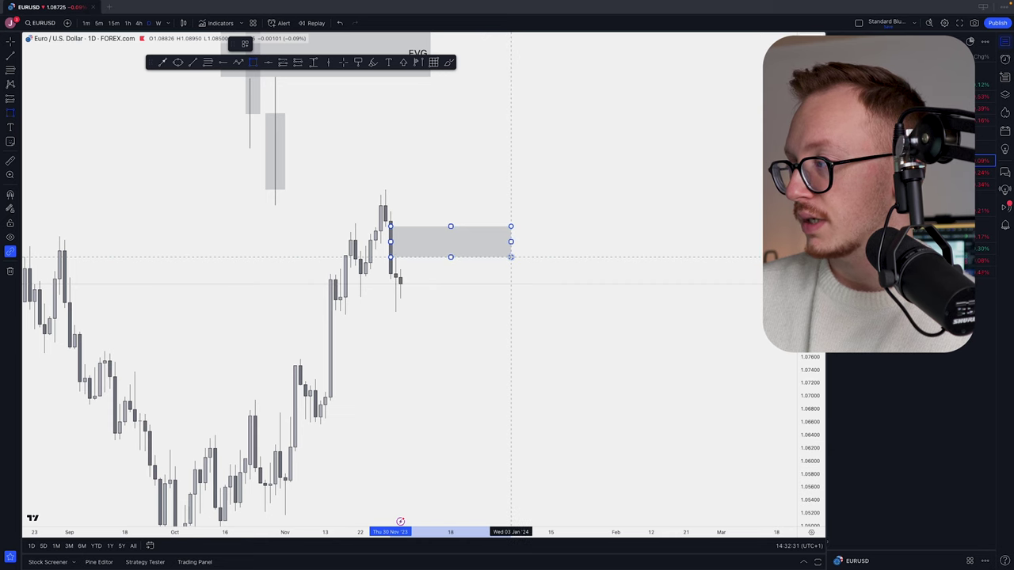
pyautogui.click(515, 281)
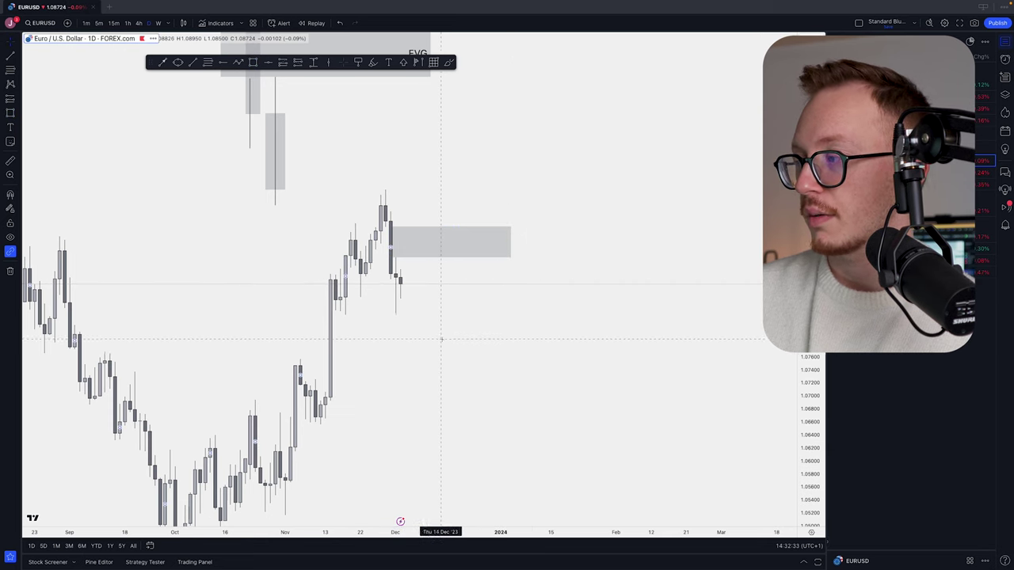
# Mark the bullish gap on the large mid-November up candle with a rectangle from 13 Nov to 22 Dec 2023.
pyautogui.moveTo(306, 236); pyautogui.dragTo(320, 141)
pyautogui.click(252, 62)
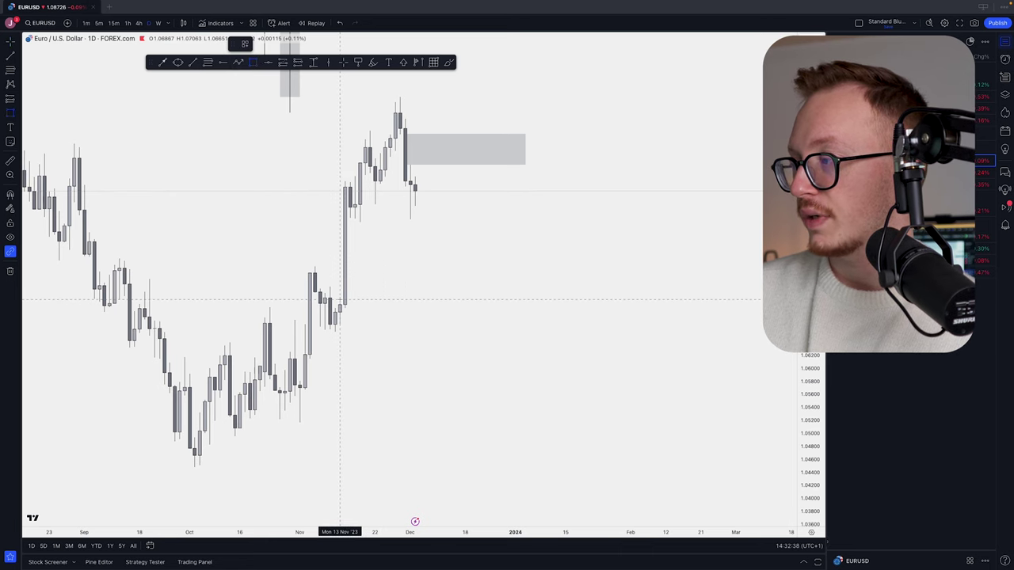
pyautogui.moveTo(340, 299)
pyautogui.mouseDown()
pyautogui.moveTo(399, 273)
pyautogui.moveTo(426, 235)
pyautogui.moveTo(362, 210)
pyautogui.moveTo(351, 220)
pyautogui.moveTo(485, 219)
pyautogui.mouseUp()
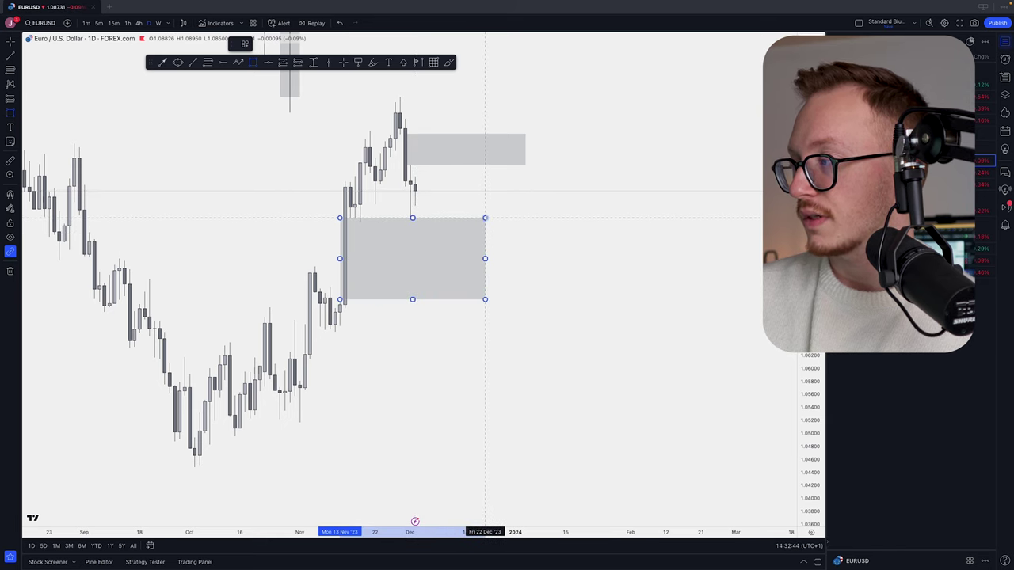
pyautogui.click(505, 226)
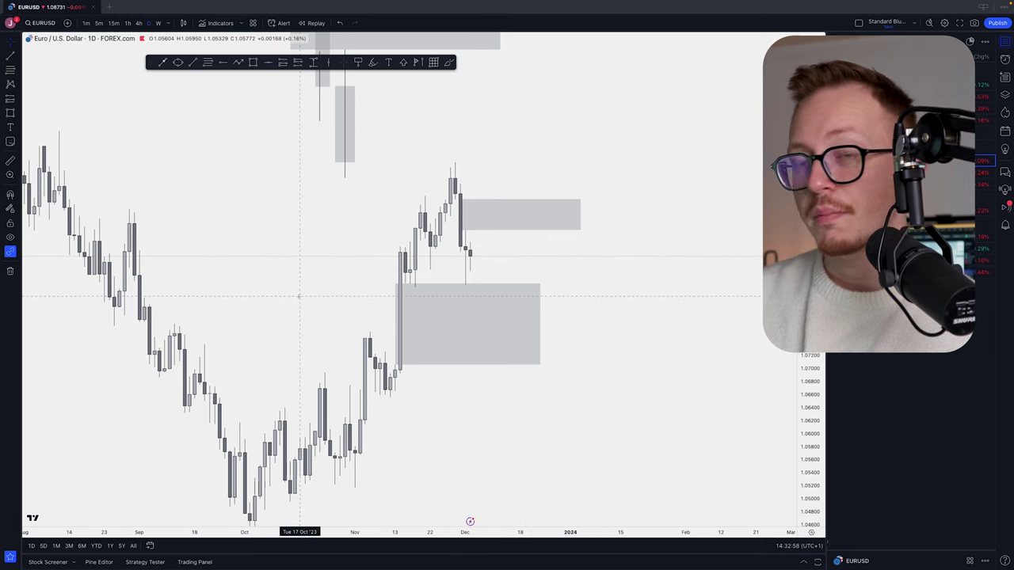
# Examine at larger scale how the candles since mid-November react around the two marked gaps.
pyautogui.moveTo(292, 291); pyautogui.dragTo(255, 251)
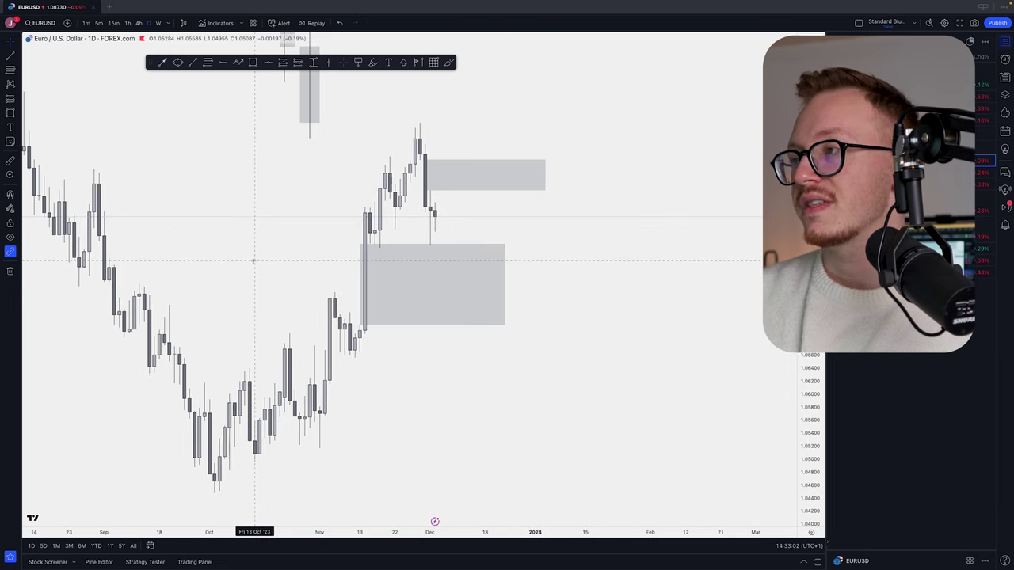
pyautogui.click(381, 246)
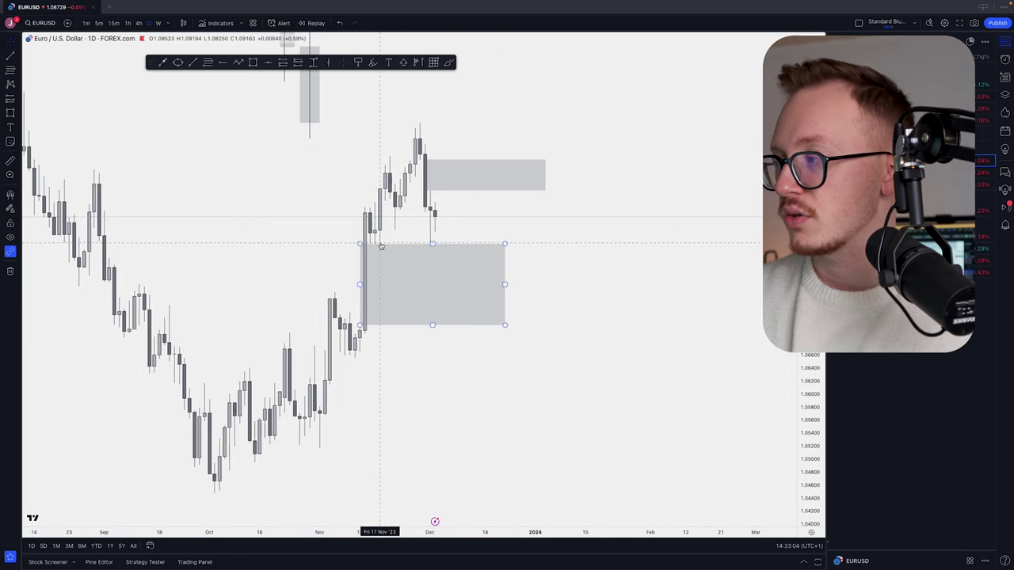
pyautogui.moveTo(128, 191); pyautogui.dragTo(182, 192)
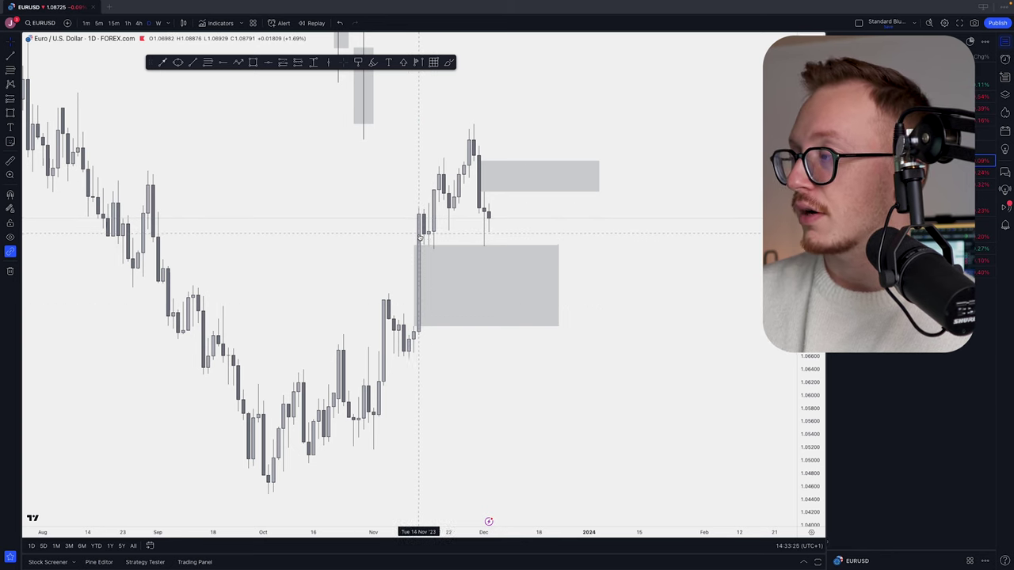
pyautogui.scroll(1, 372, 231)
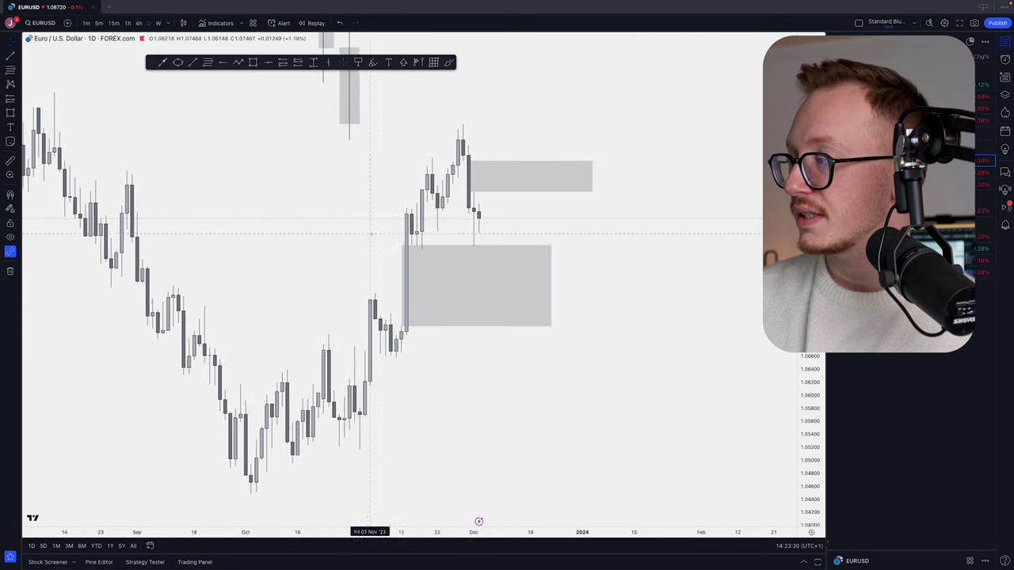
pyautogui.moveTo(809, 383); pyautogui.dragTo(808, 237)
pyautogui.scroll(5, 555, 287)
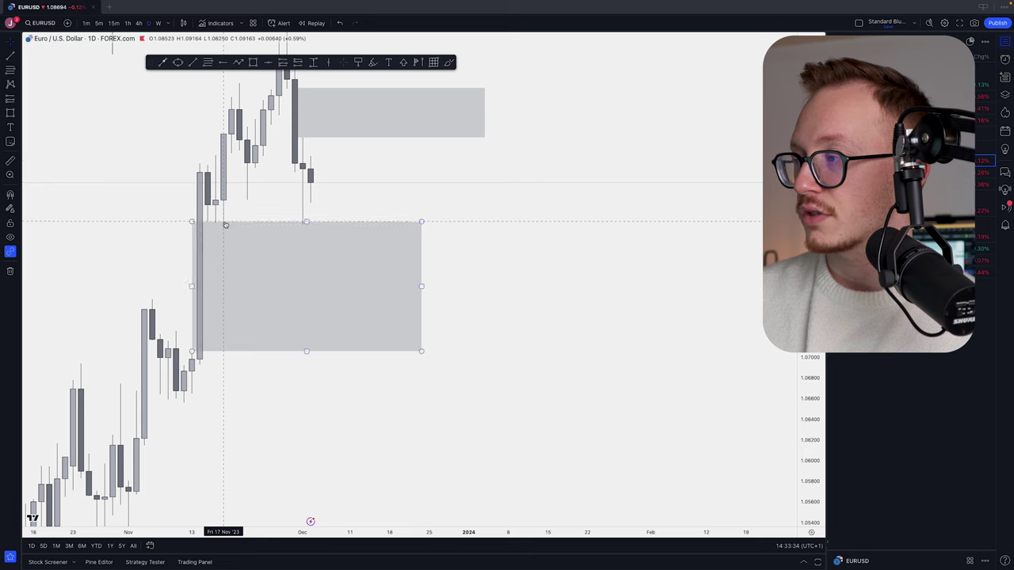
pyautogui.moveTo(225, 222); pyautogui.dragTo(247, 267)
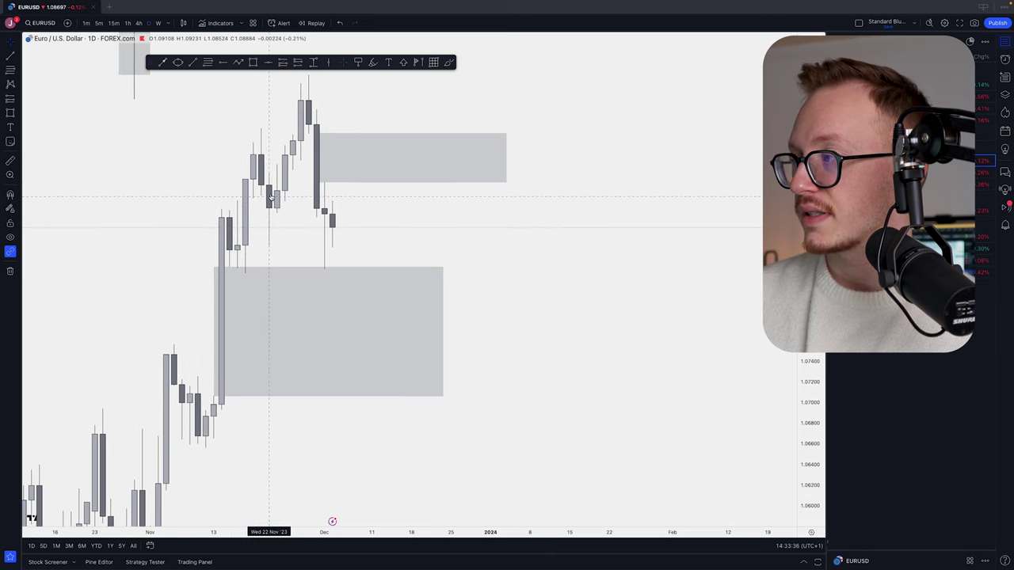
pyautogui.moveTo(275, 138); pyautogui.dragTo(290, 161)
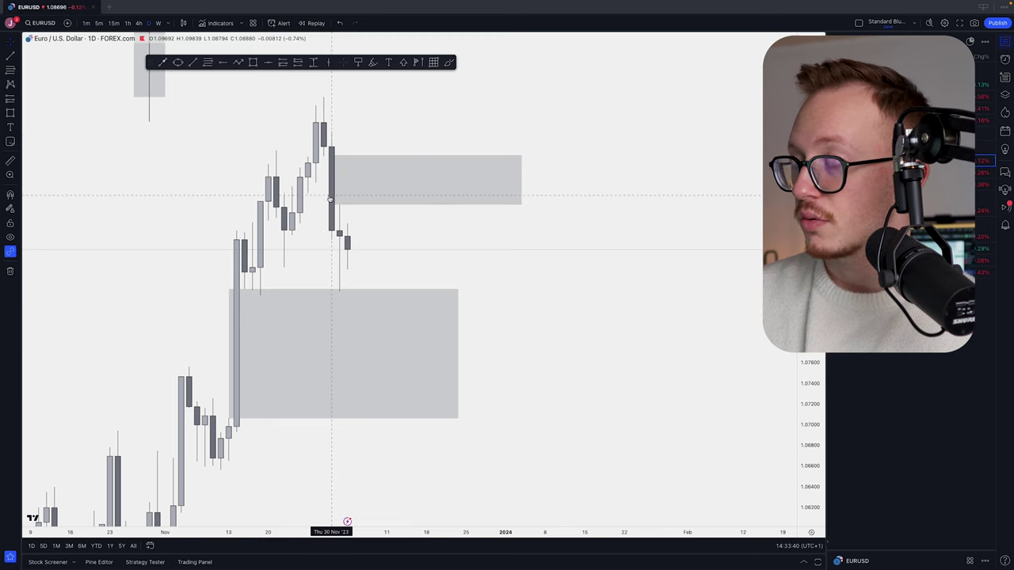
pyautogui.moveTo(395, 152); pyautogui.dragTo(406, 176)
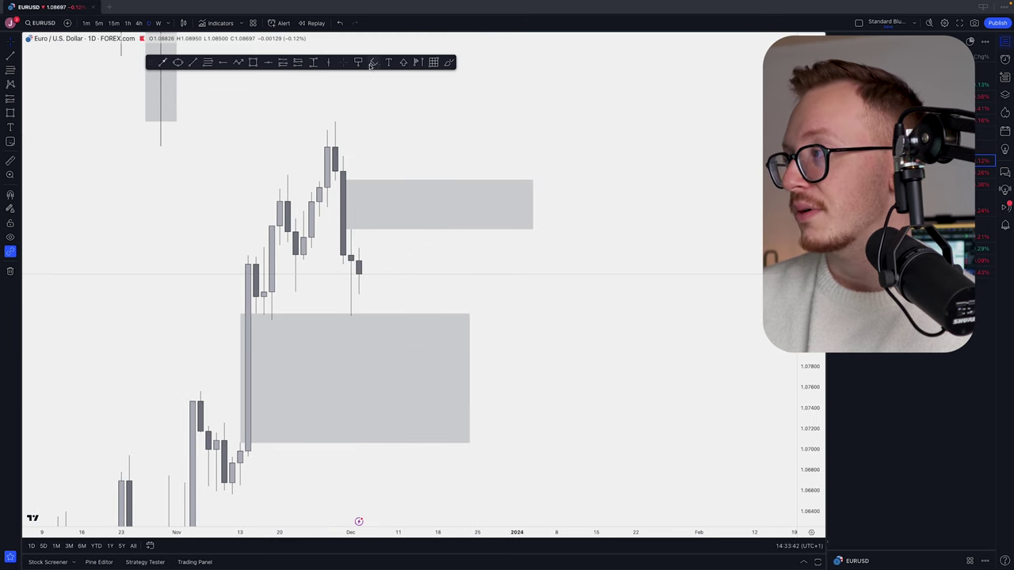
# Sketch a projected price path from the latest candles, up into the upper gap and down to the lower gap's bottom edge.
pyautogui.click(237, 63)
pyautogui.click(351, 248)
pyautogui.click(359, 290)
pyautogui.click(399, 207)
pyautogui.doubleClick(445, 453)
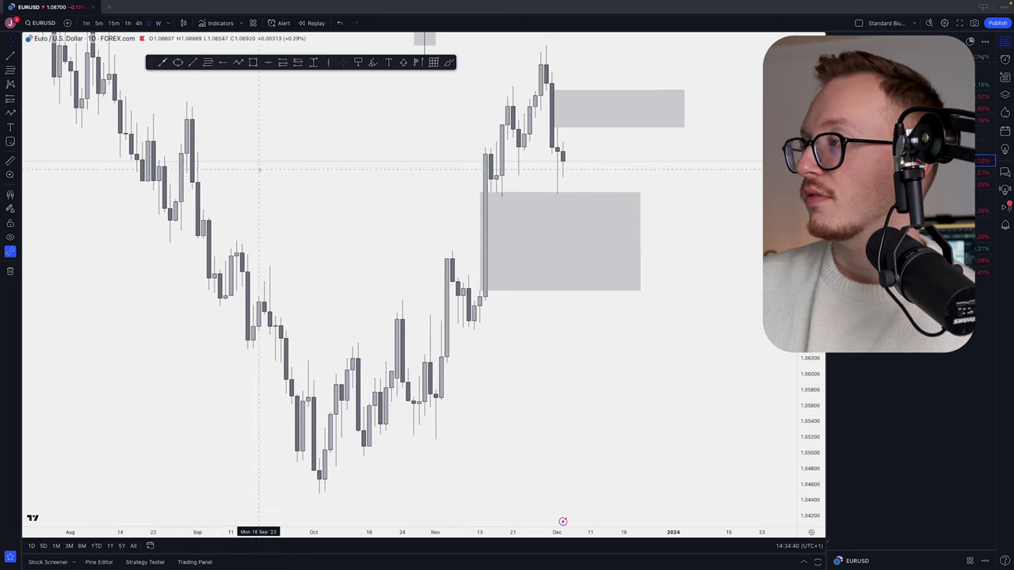
# Mark the early-September bearish gap with a rectangle from 1 Sep to 6 Nov 2023 and overlay a matching Gann box with a midline.
pyautogui.click(253, 62)
pyautogui.moveTo(198, 189)
pyautogui.mouseDown()
pyautogui.moveTo(229, 210)
pyautogui.moveTo(451, 209)
pyautogui.mouseUp()
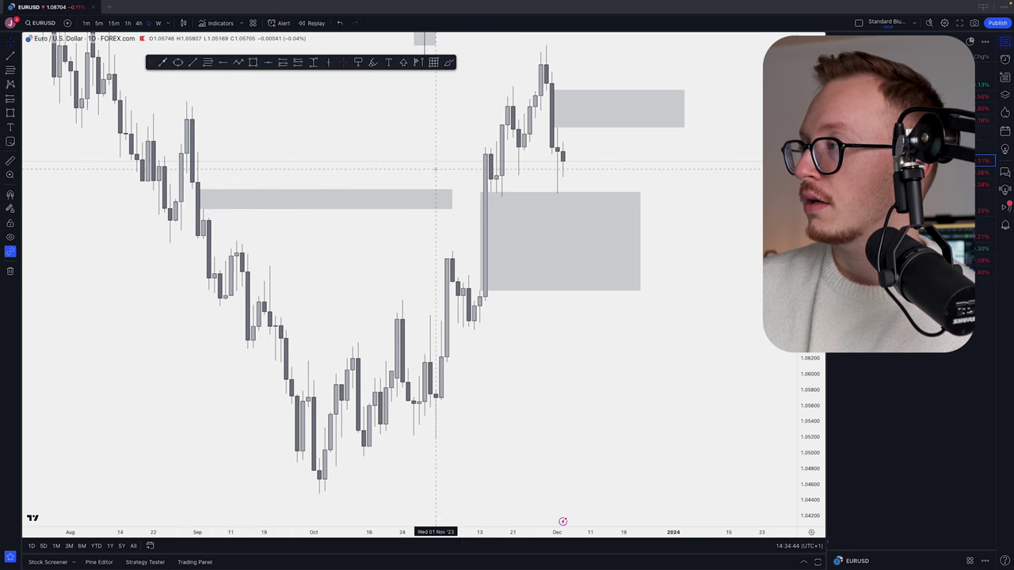
pyautogui.click(434, 62)
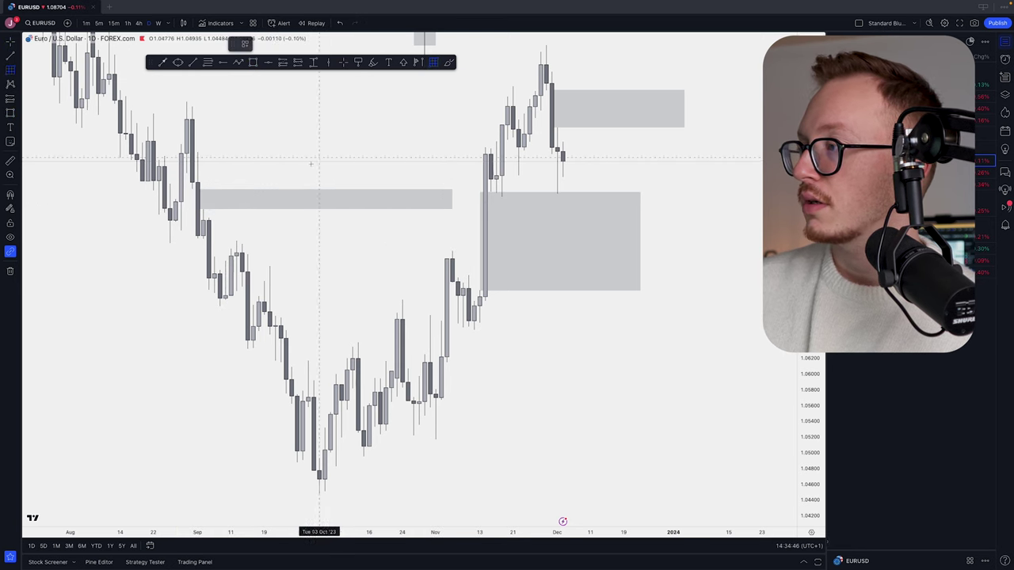
pyautogui.moveTo(199, 210); pyautogui.dragTo(451, 191)
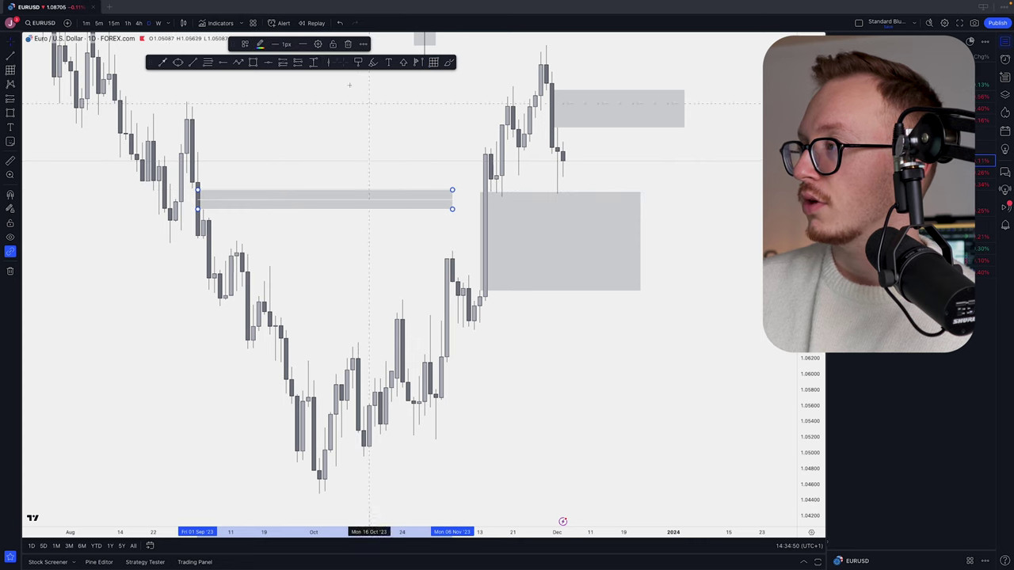
# Draw a small example candle body over the early-September gap, move it to the gap's upper part, and delete it.
pyautogui.click(253, 62)
pyautogui.moveTo(281, 233); pyautogui.dragTo(291, 201)
pyautogui.click(309, 234)
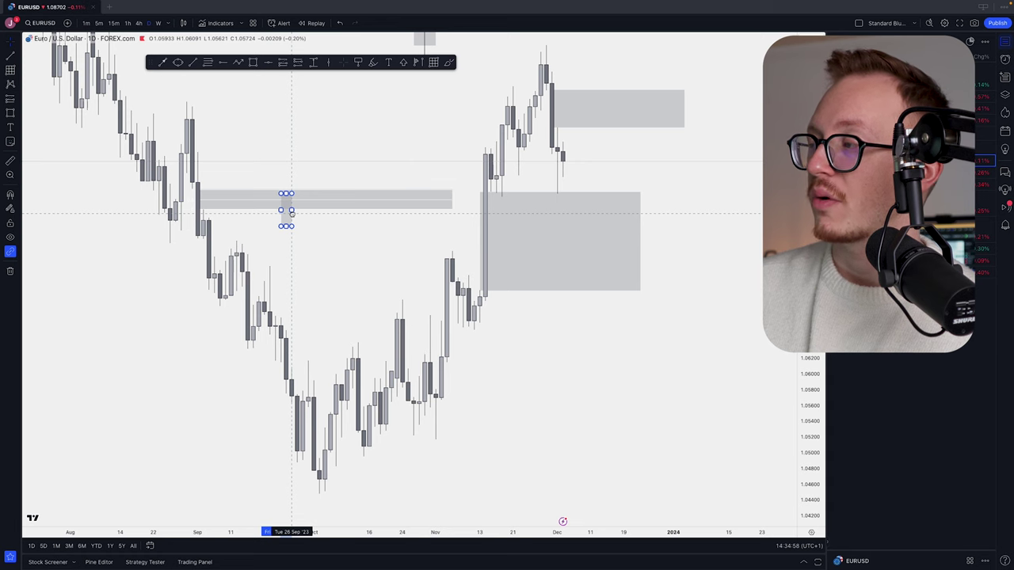
pyautogui.moveTo(291, 212); pyautogui.dragTo(314, 180)
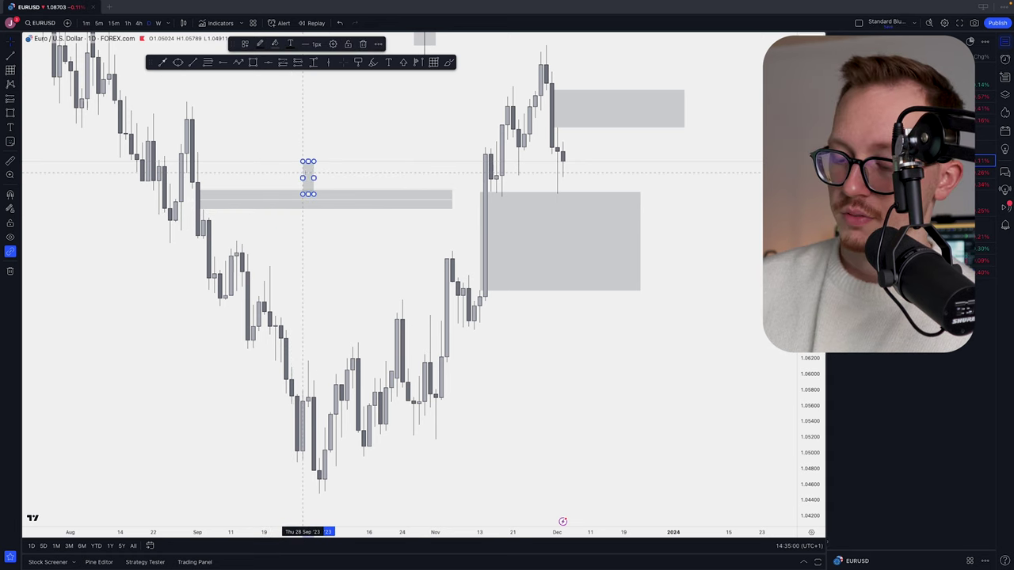
pyautogui.press('Delete')
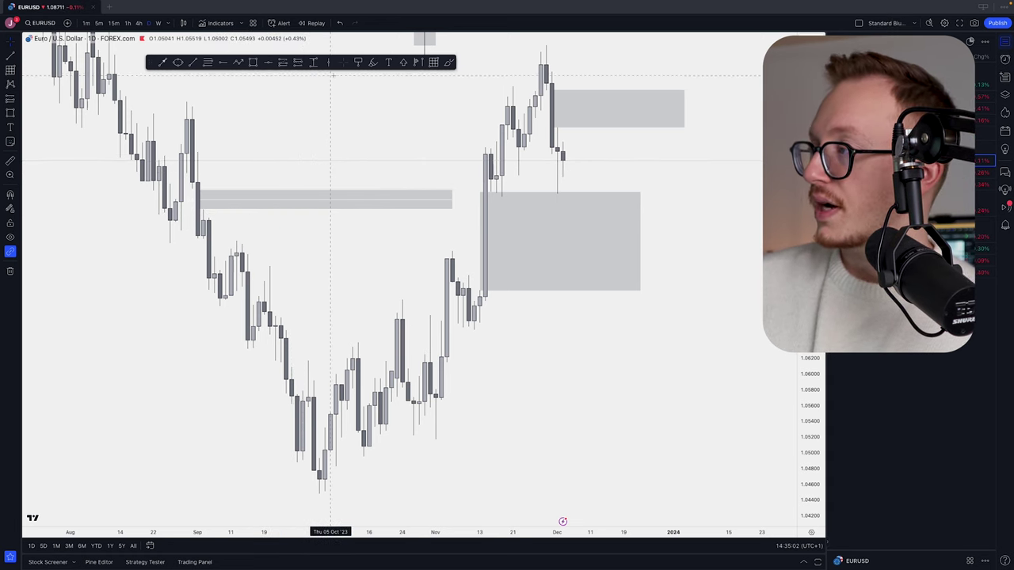
# Draw a short vertical trend line at 21 Sep 2023 from below the gap up into it, and delete it.
pyautogui.click(191, 63)
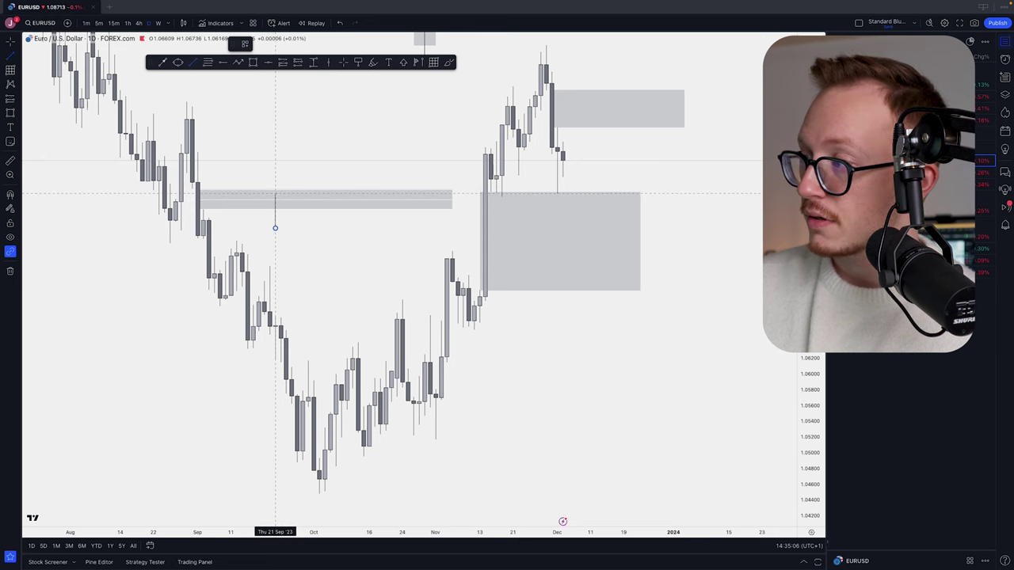
pyautogui.click(274, 228)
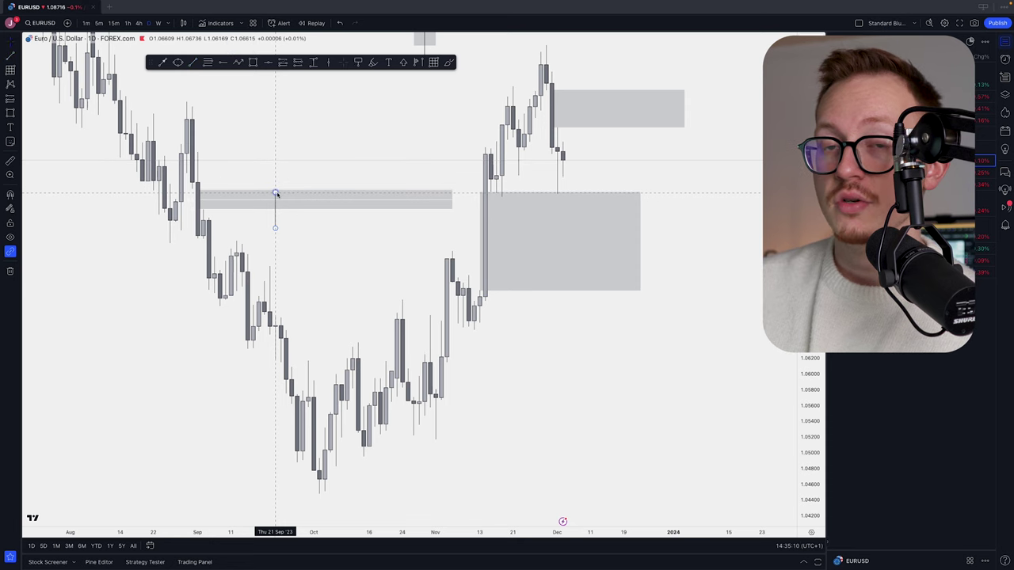
pyautogui.press('Delete')
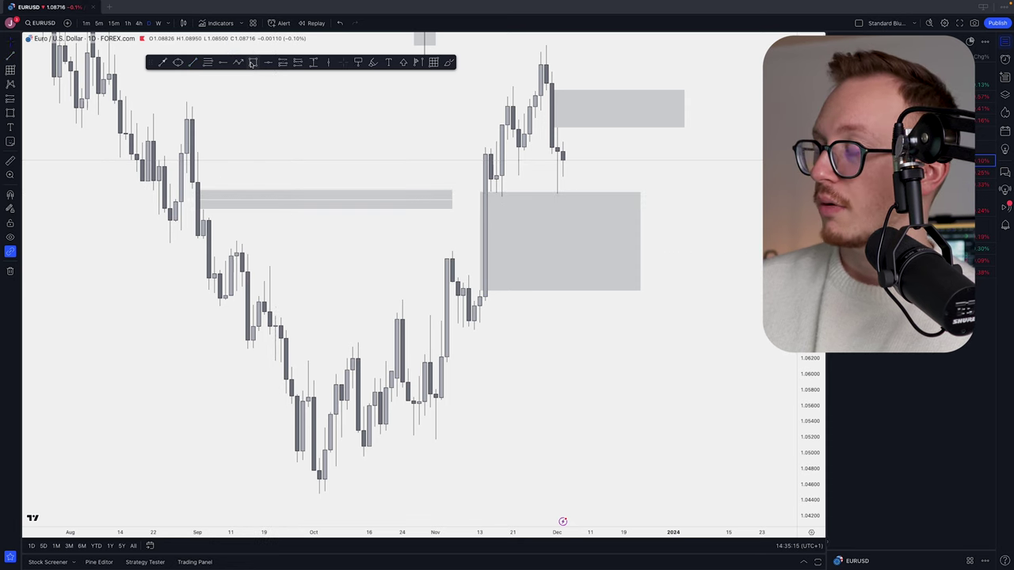
# Mark the 5 Sep 2023 bearish gap with a rectangle and Gann box to 25 Sep, and the 14 Sep gap with a Gann box to 3 Oct.
pyautogui.click(252, 63)
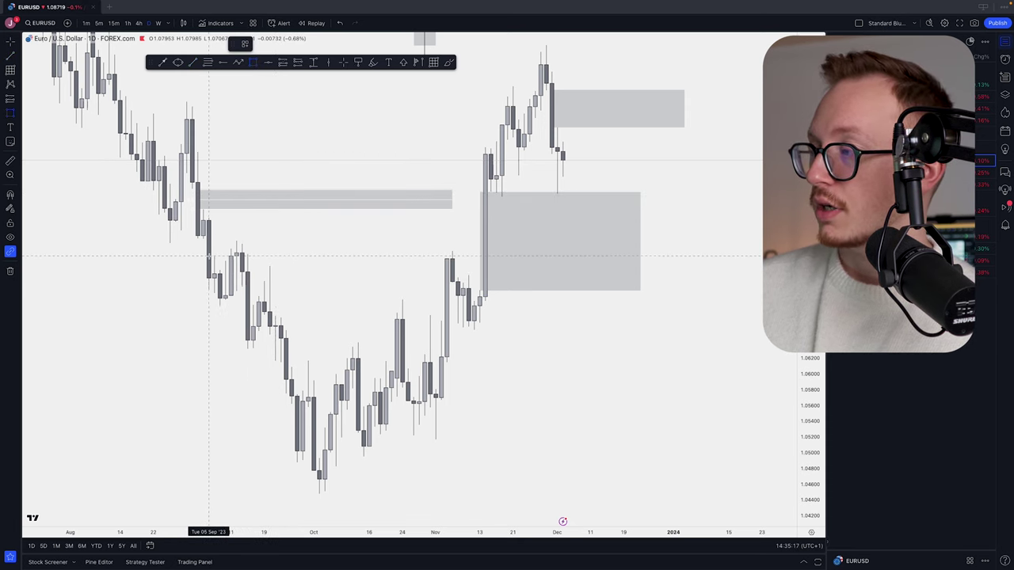
pyautogui.moveTo(209, 255); pyautogui.dragTo(286, 240)
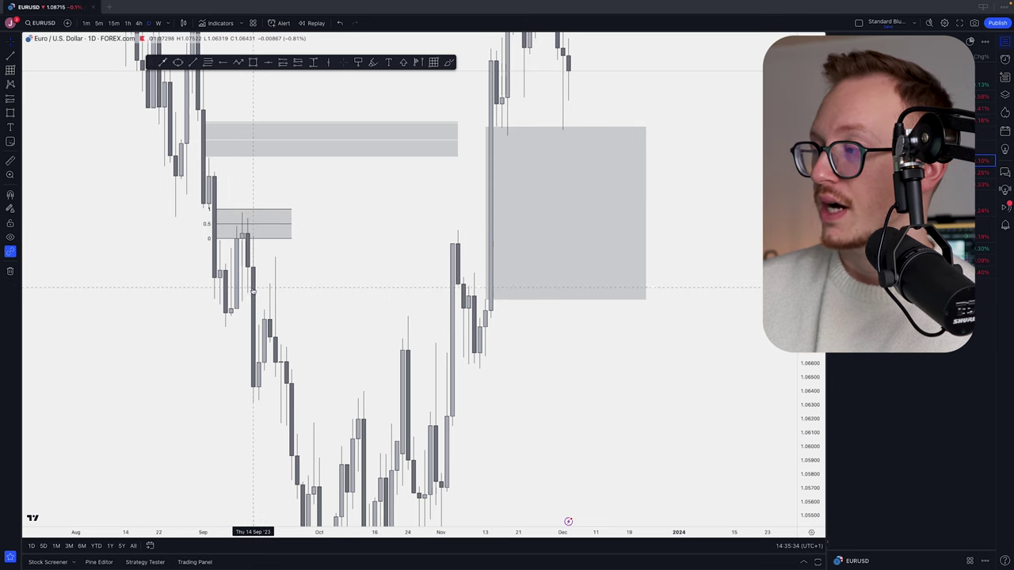
pyautogui.moveTo(303, 304); pyautogui.dragTo(297, 280)
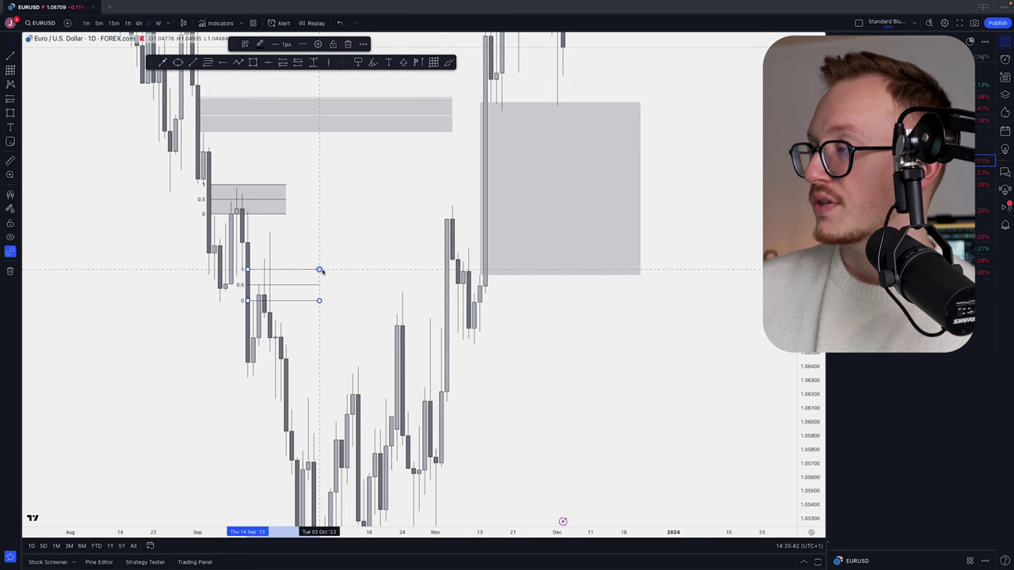
pyautogui.click(324, 274)
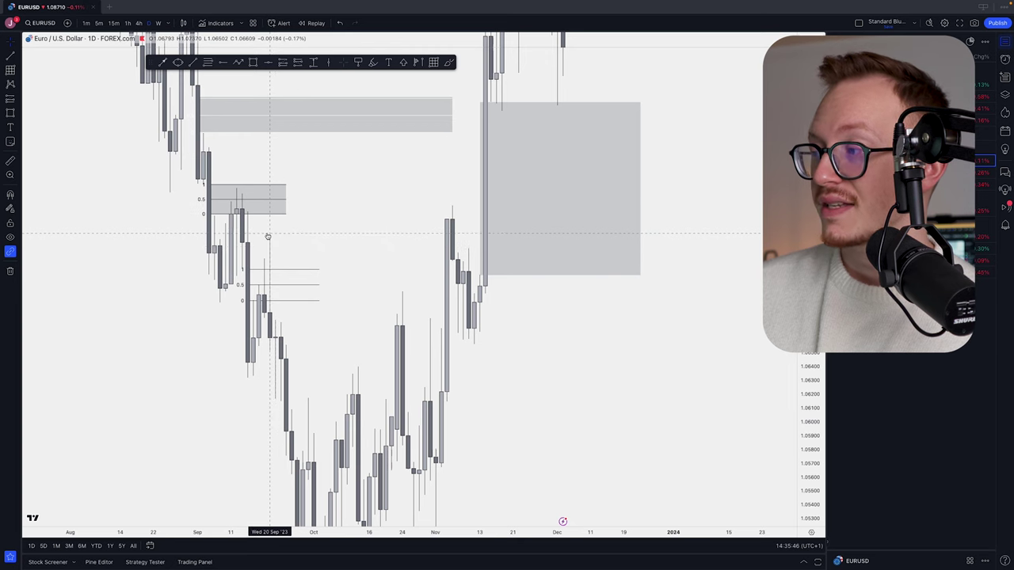
# Overlay Gann boxes on the narrow bearish gap from 25 Sep to 6 Oct and the lower gap from 2 Oct to 19 Oct 2023.
pyautogui.click(277, 284)
pyautogui.moveTo(312, 315); pyautogui.dragTo(287, 192)
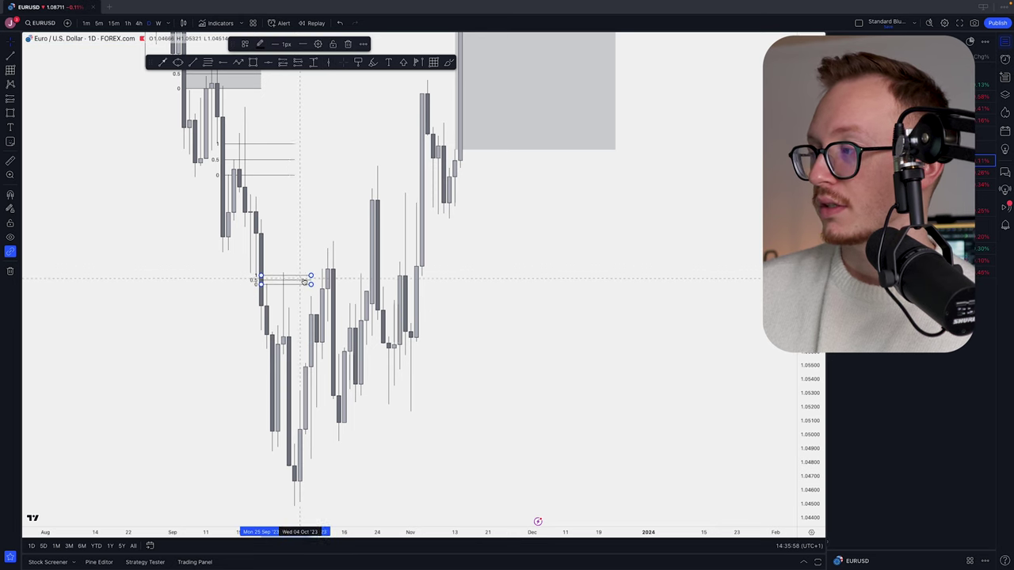
pyautogui.moveTo(252, 317); pyautogui.dragTo(340, 235)
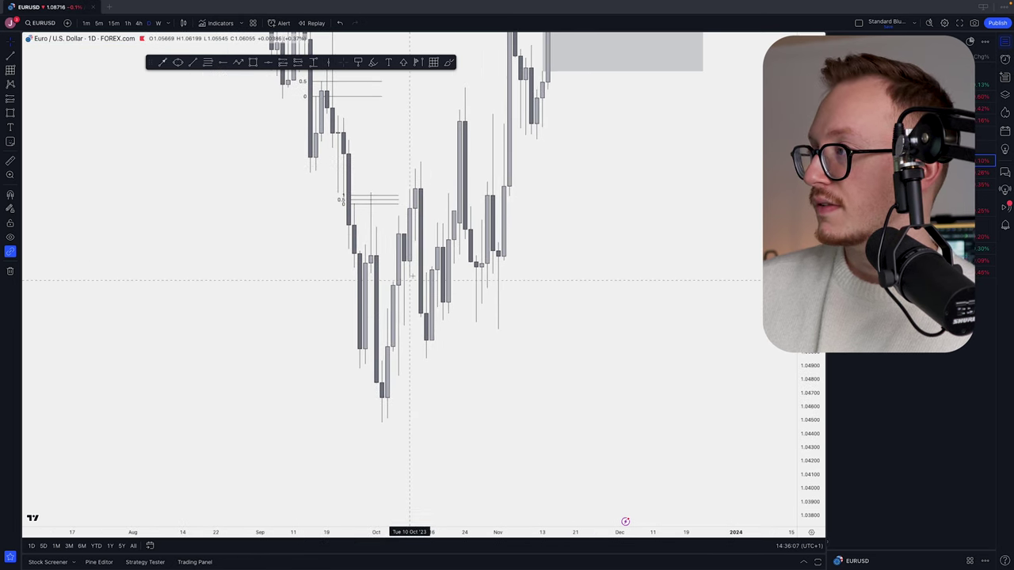
pyautogui.moveTo(377, 274)
pyautogui.mouseDown()
pyautogui.moveTo(389, 339)
pyautogui.moveTo(448, 363)
pyautogui.mouseUp()
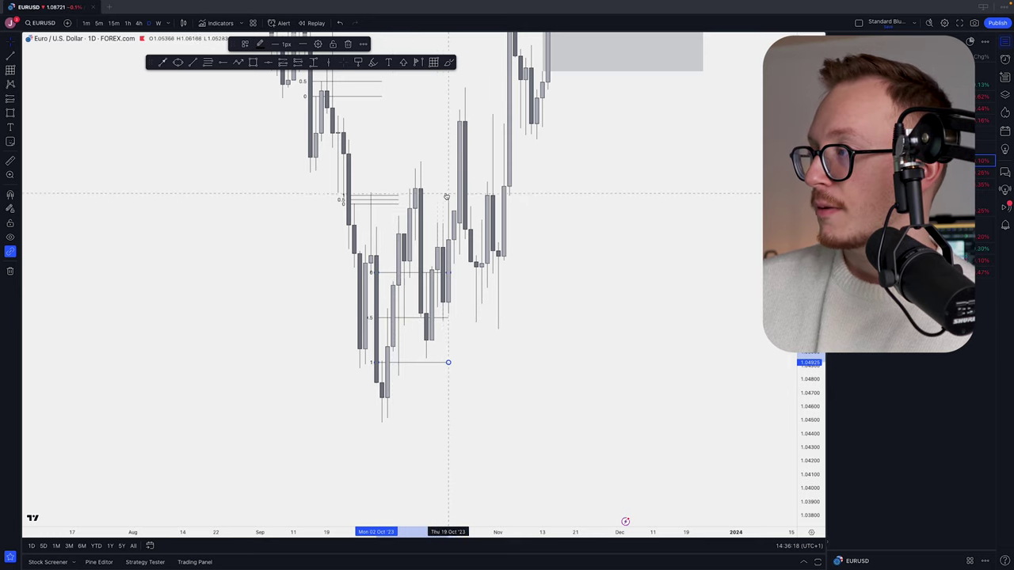
# Overlay a Gann box with a midline on the bearish gap from 12 Oct to about 2 Nov 2023.
pyautogui.moveTo(445, 195); pyautogui.dragTo(444, 201)
pyautogui.hotkey('alt', 'f')
pyautogui.click(420, 248)
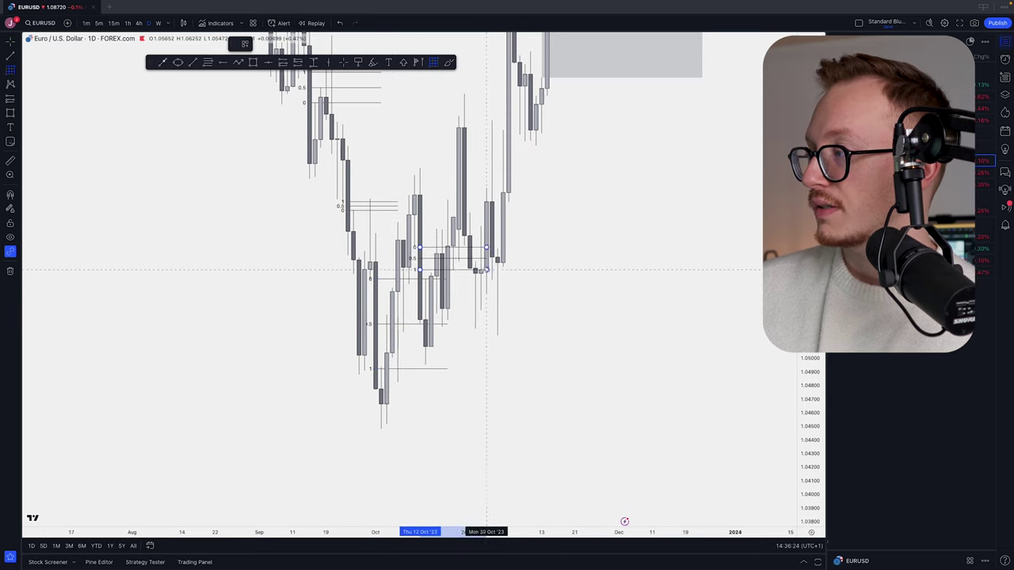
pyautogui.click(501, 278)
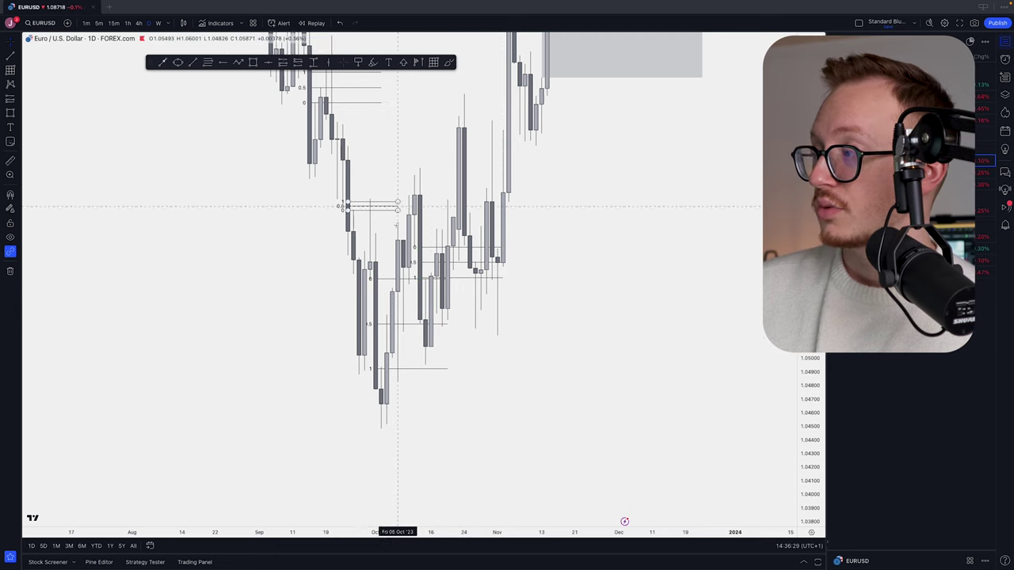
# Mark the early-November bullish gap with a Gann box from 3 Nov to 27 Nov 2023.
pyautogui.moveTo(564, 264); pyautogui.dragTo(533, 281)
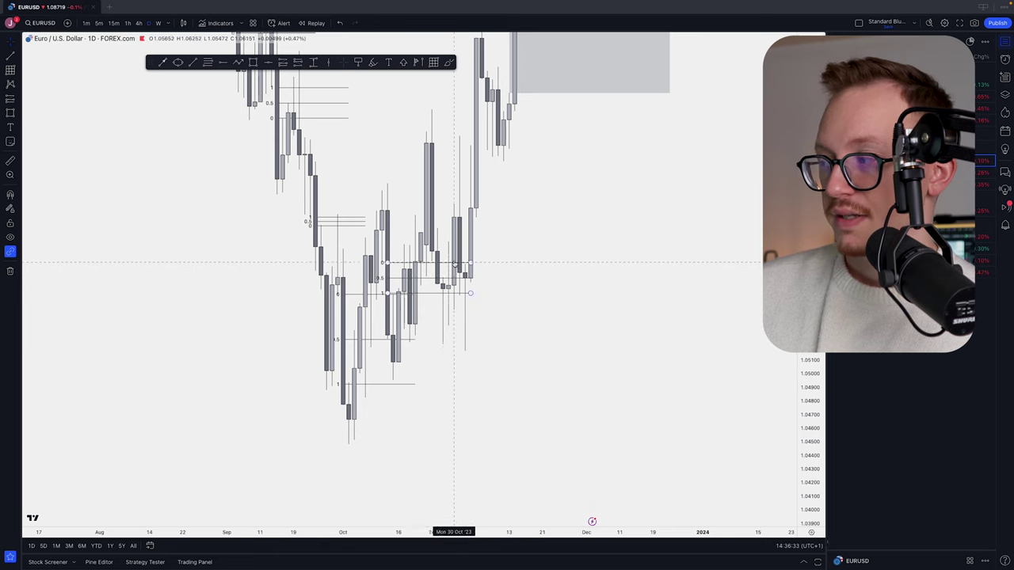
pyautogui.moveTo(497, 267); pyautogui.dragTo(420, 296)
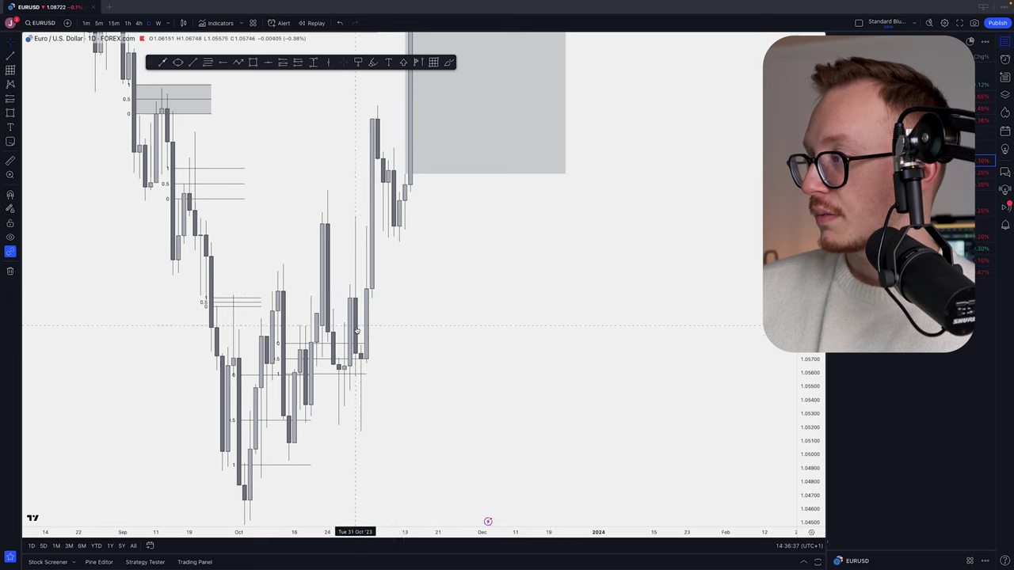
pyautogui.moveTo(378, 328); pyautogui.dragTo(400, 395)
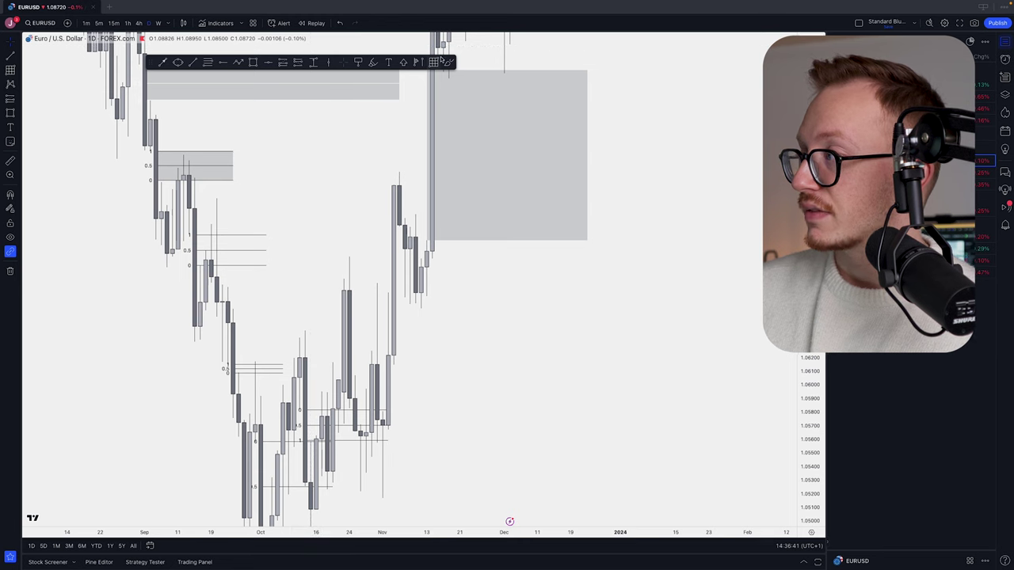
pyautogui.click(433, 62)
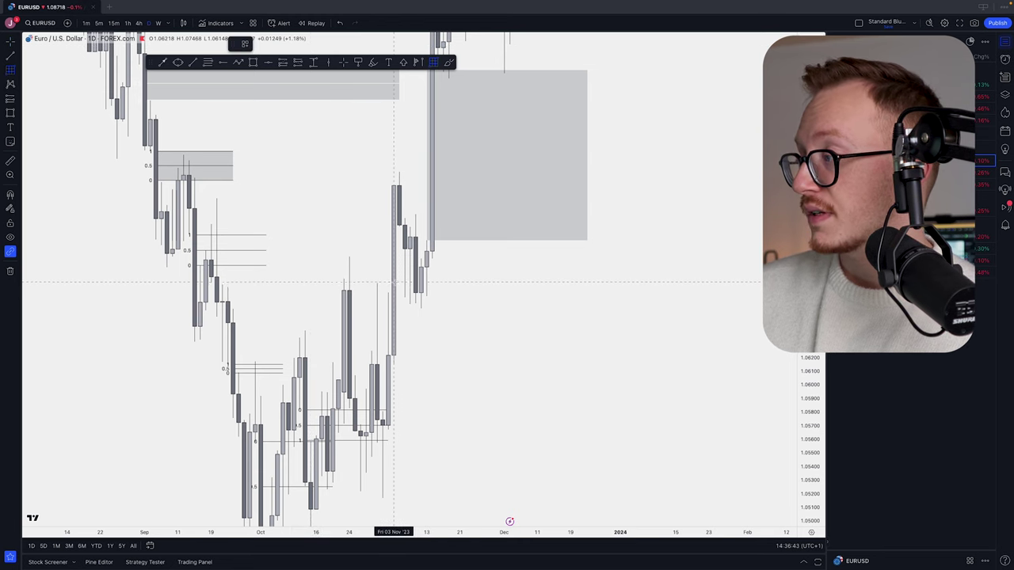
pyautogui.click(394, 293)
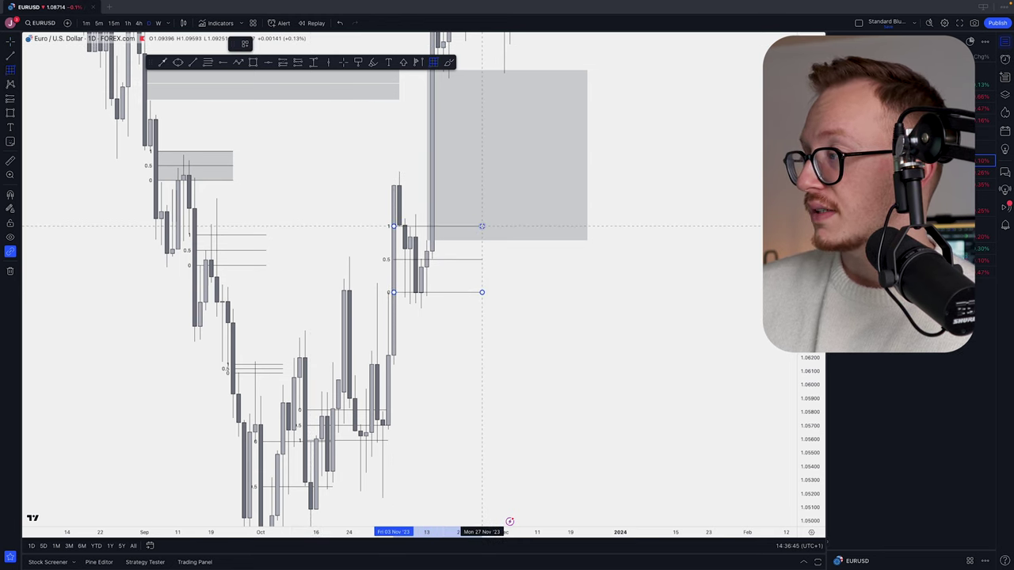
pyautogui.click(482, 225)
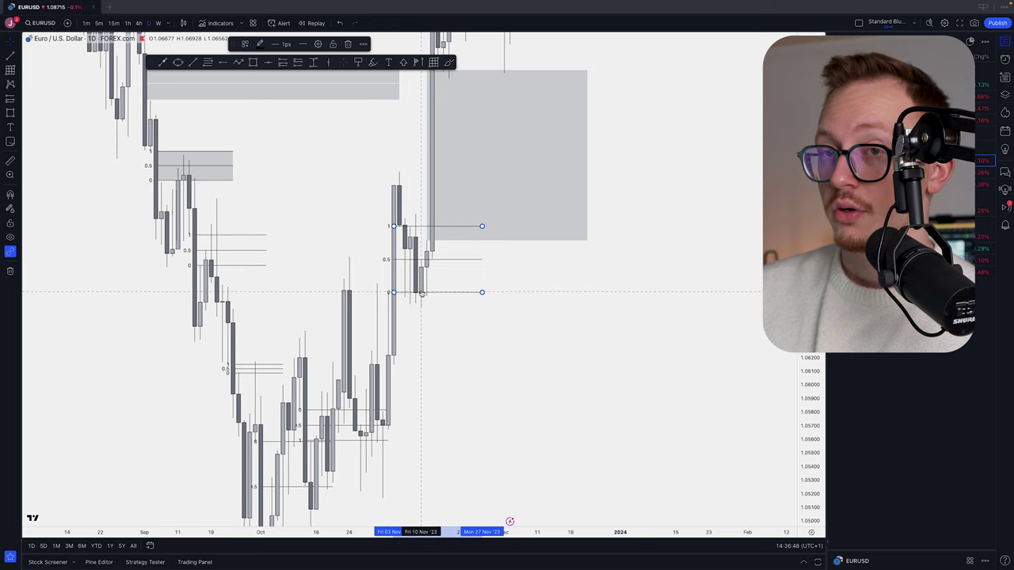
# Draw a horizontal ray from mid-October 2023 at the body top of the late-October swing high.
pyautogui.moveTo(416, 298); pyautogui.dragTo(390, 244)
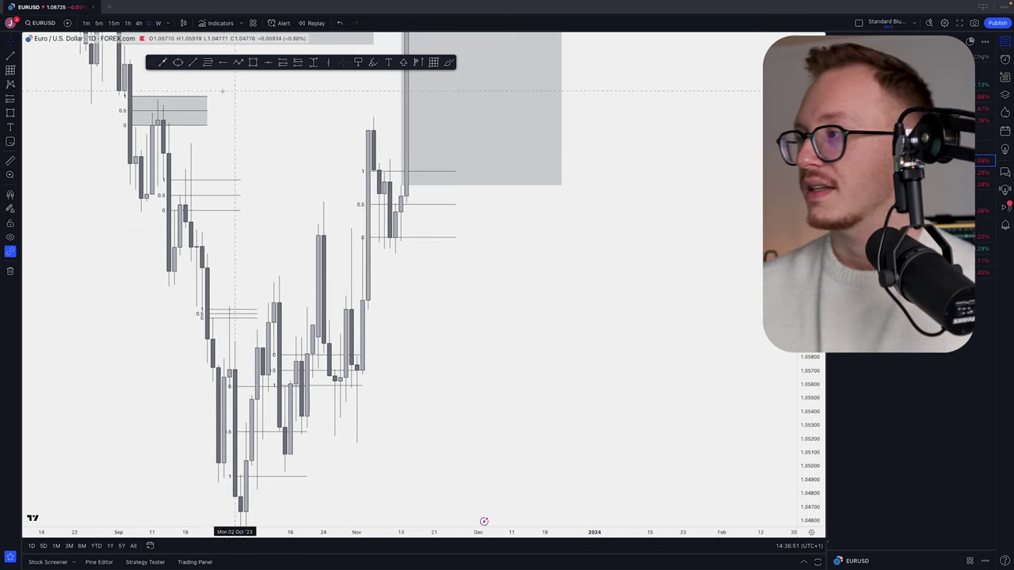
pyautogui.click(286, 236)
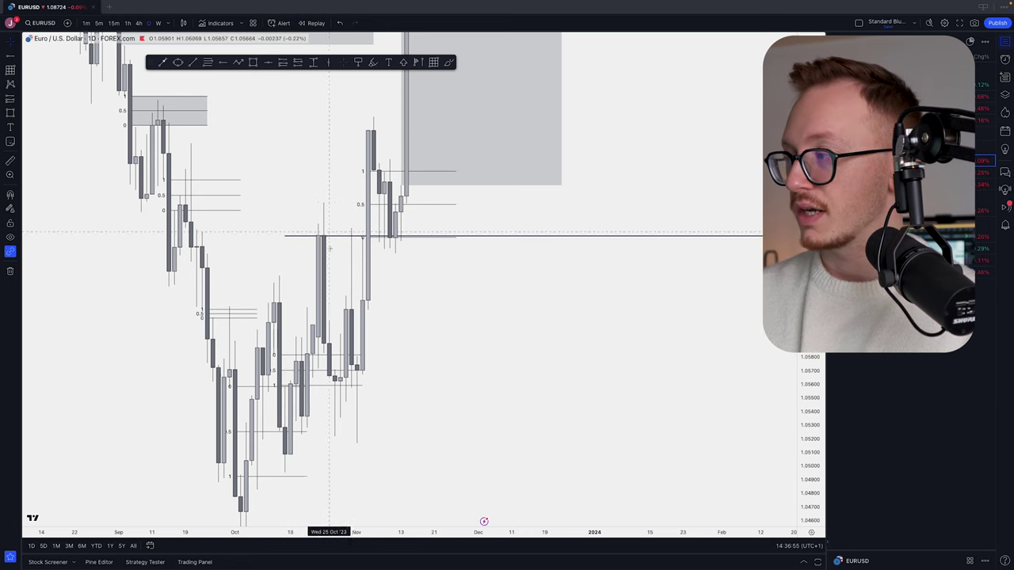
# Examine how price reacts at the horizontal ray and at the marked gaps from September to November 2023.
pyautogui.moveTo(400, 348); pyautogui.dragTo(413, 307)
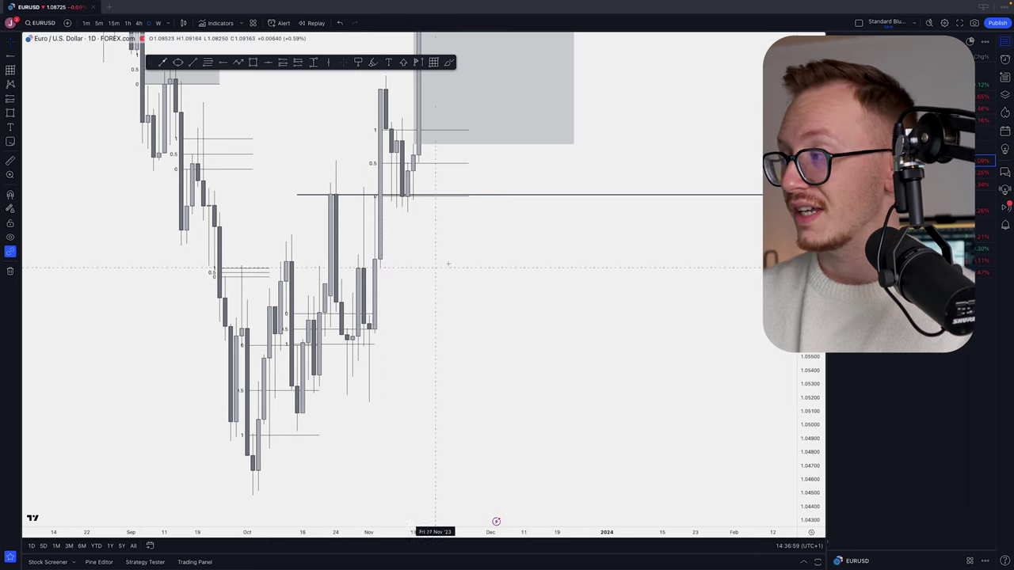
pyautogui.moveTo(450, 221); pyautogui.dragTo(454, 254)
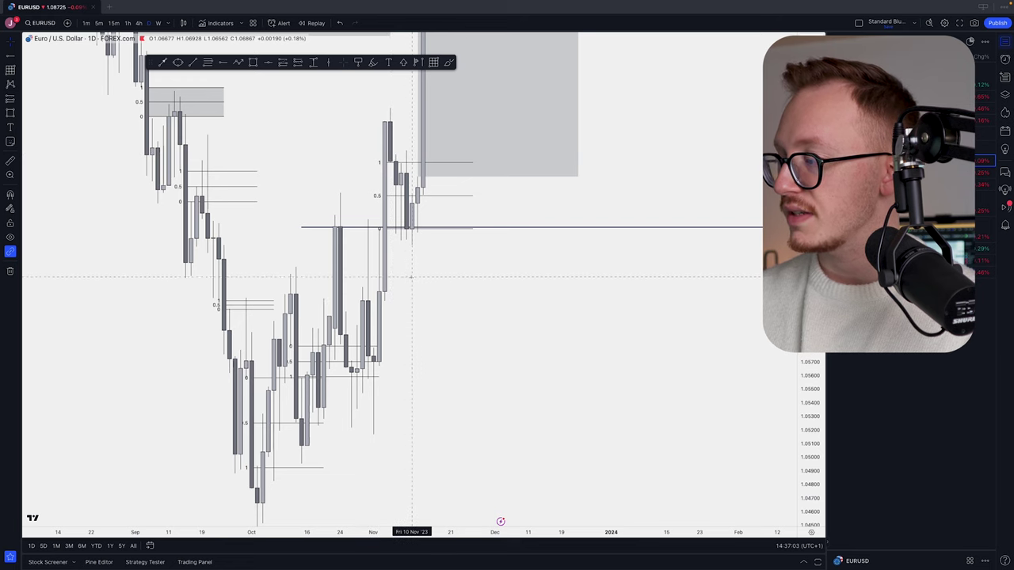
pyautogui.moveTo(412, 286); pyautogui.dragTo(455, 246)
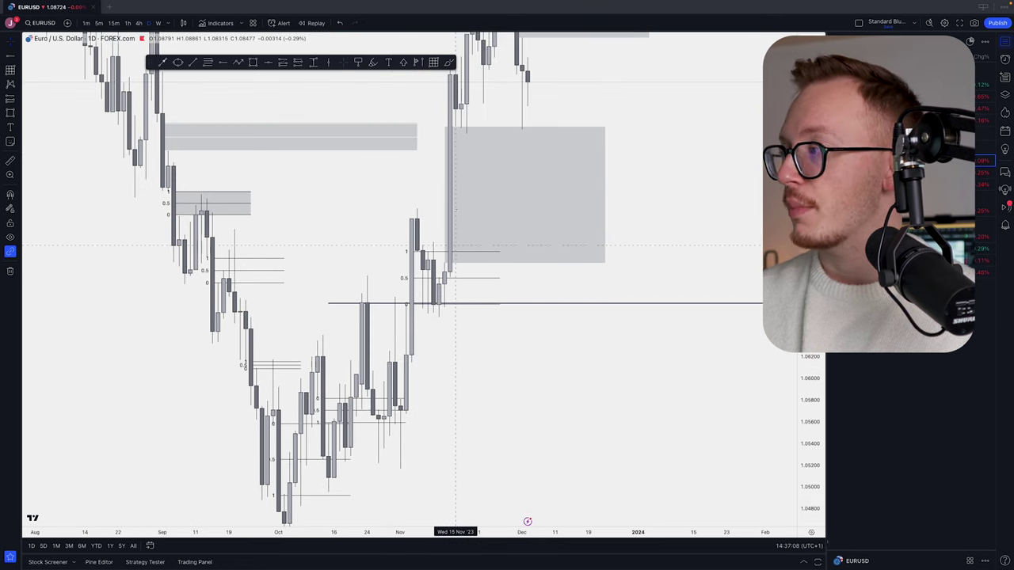
pyautogui.moveTo(308, 152); pyautogui.dragTo(325, 166)
pyautogui.moveTo(345, 206); pyautogui.dragTo(347, 191)
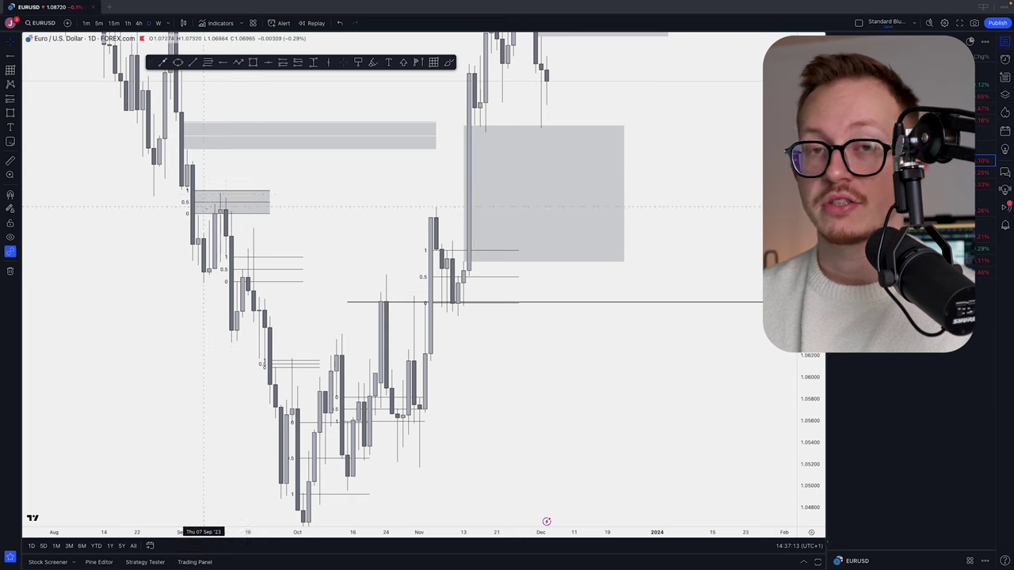
pyautogui.moveTo(310, 261); pyautogui.dragTo(297, 199)
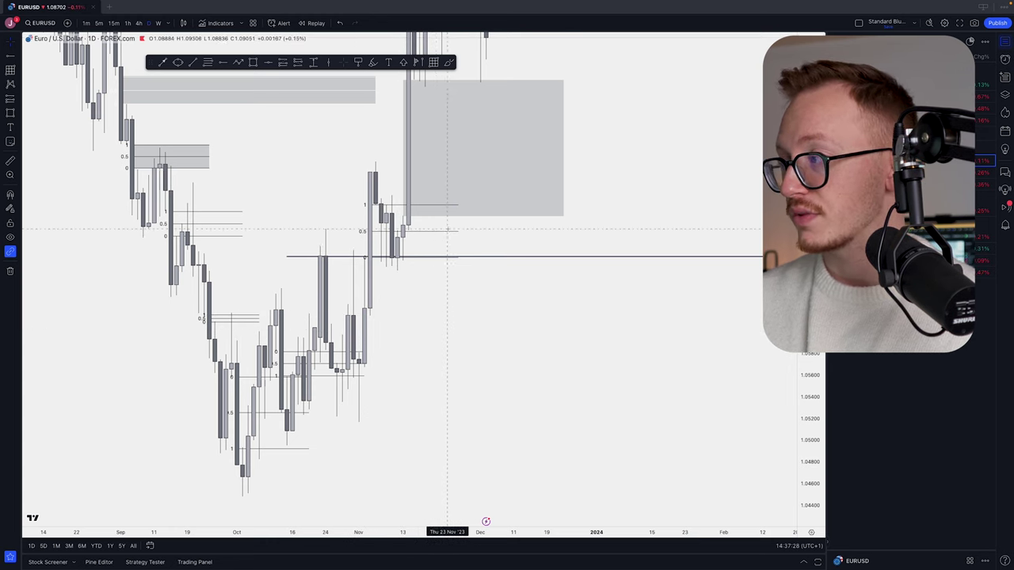
# Overlay a Gann box with a midline on the rectangle labelled FVG in the drawn candle example.
pyautogui.moveTo(450, 297); pyautogui.dragTo(436, 334)
pyautogui.moveTo(364, 182); pyautogui.dragTo(354, 223)
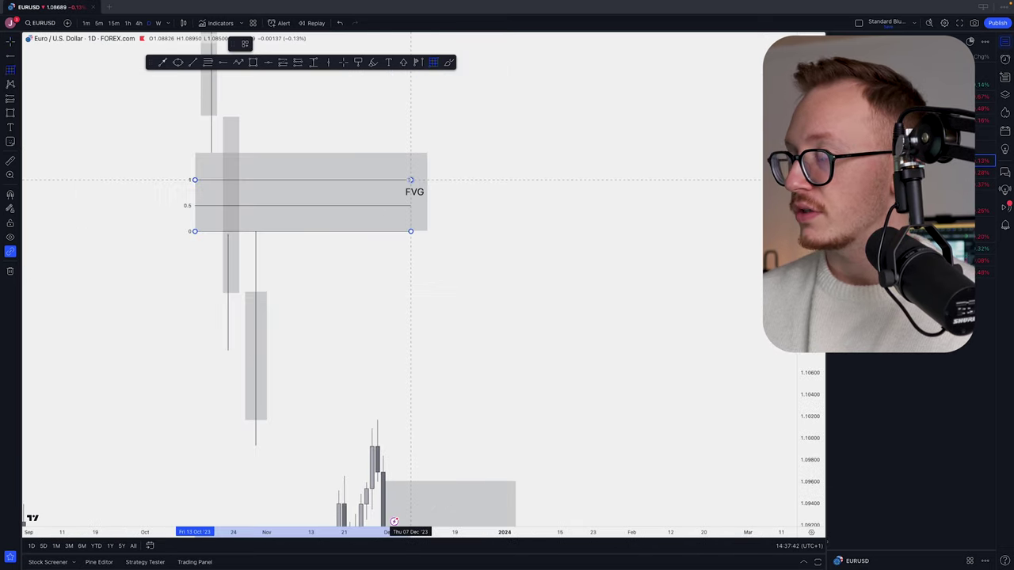
pyautogui.moveTo(414, 152)
pyautogui.mouseDown()
pyautogui.moveTo(436, 157)
pyautogui.moveTo(427, 155)
pyautogui.mouseUp()
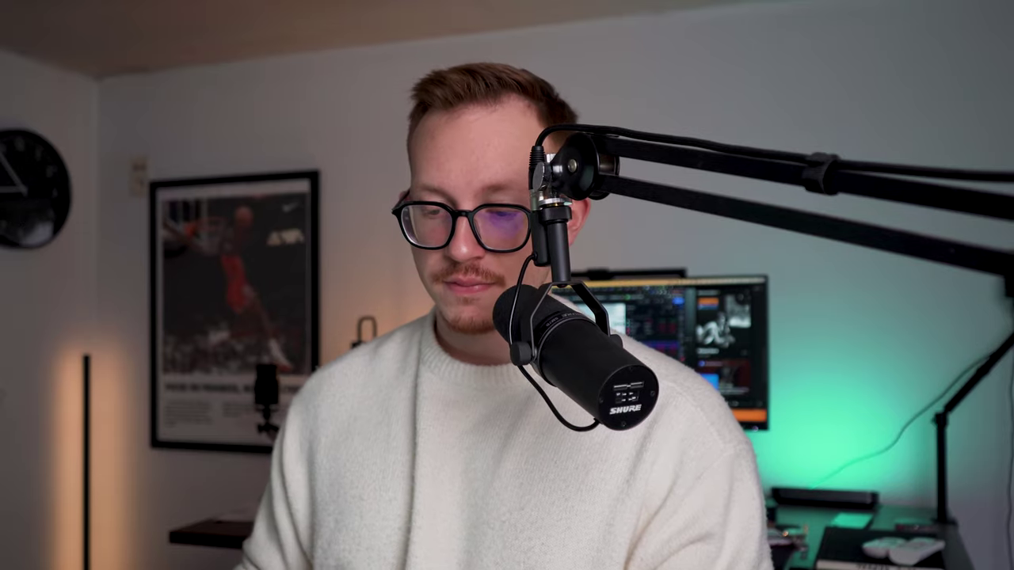
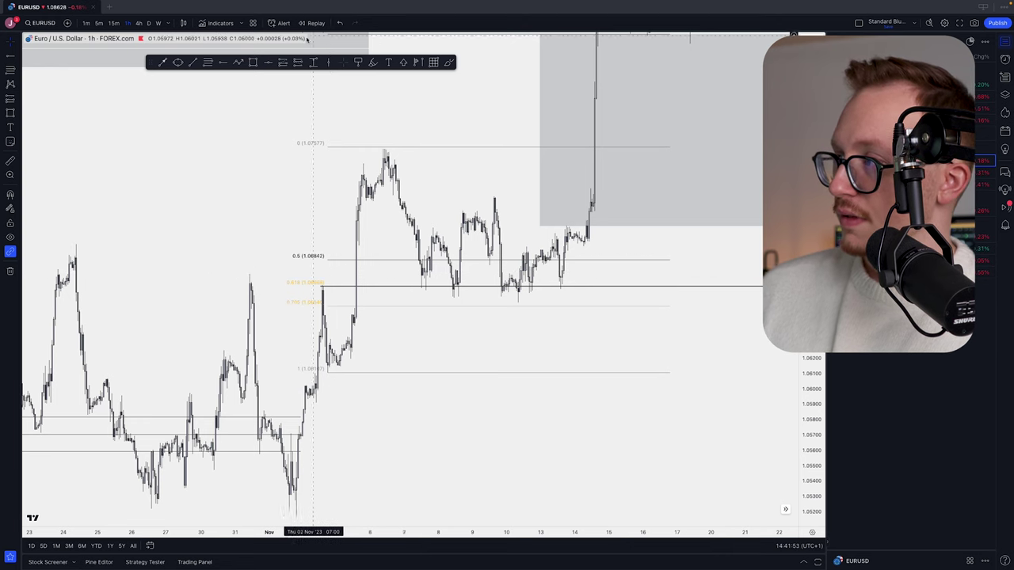
# Mark the 3 Nov 2023 bullish gap on the hourly chart with a rectangle extended to 15 Nov.
pyautogui.moveTo(357, 308); pyautogui.dragTo(621, 243)
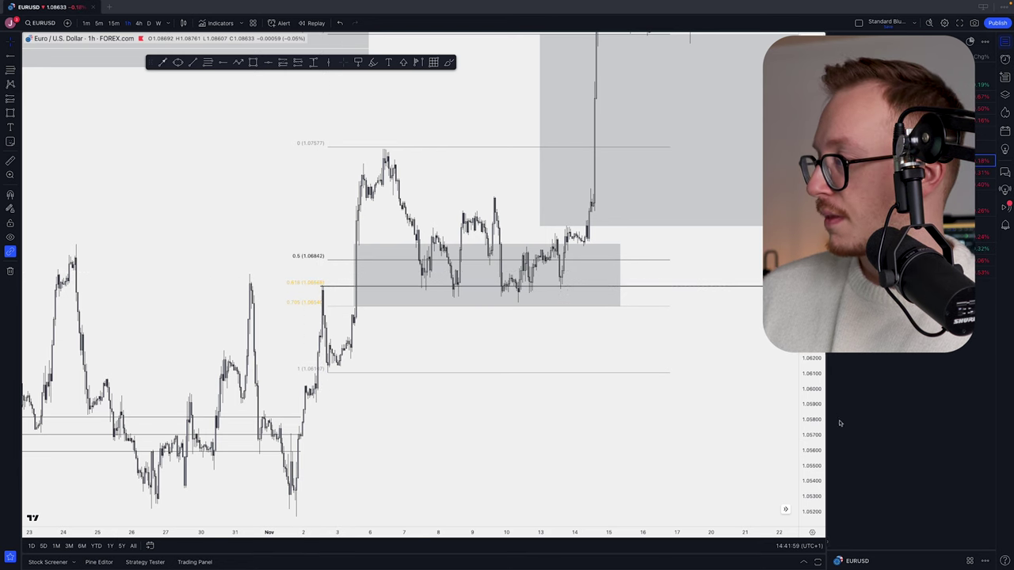
pyautogui.moveTo(810, 429); pyautogui.dragTo(498, 272)
pyautogui.scroll(4, 436, 295)
pyautogui.moveTo(386, 371); pyautogui.dragTo(511, 386)
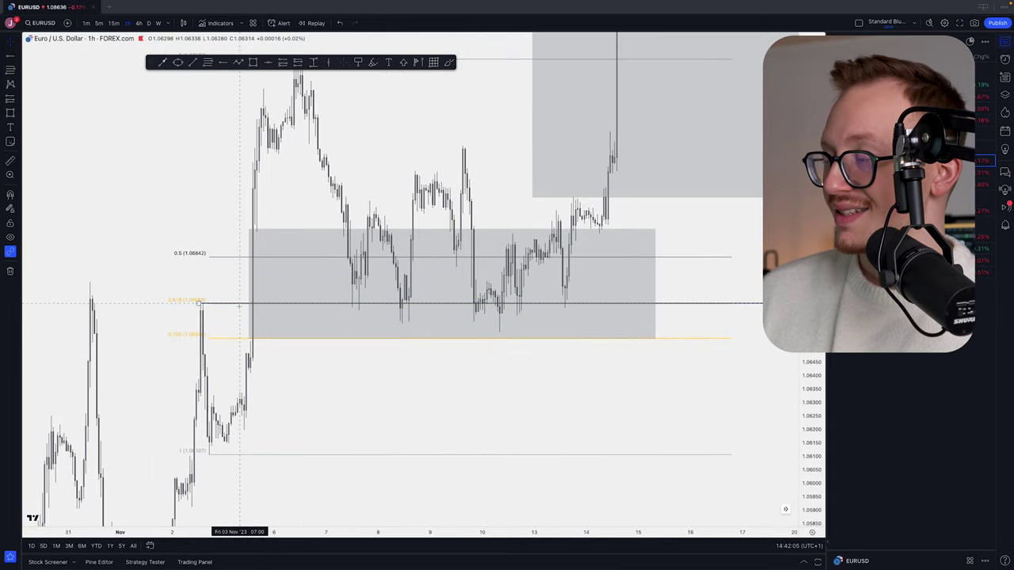
pyautogui.scroll(-2, 273, 344)
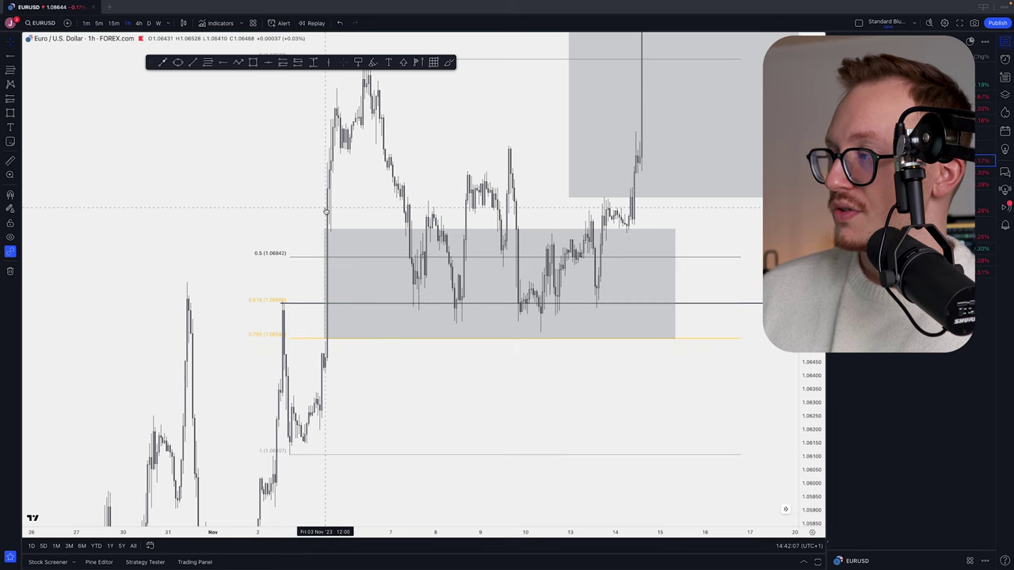
# Draw a Fibonacci retracement from the late-October high at 1.06945 down to the low at 1.05201.
pyautogui.moveTo(426, 397); pyautogui.dragTo(416, 345)
pyautogui.moveTo(812, 396); pyautogui.dragTo(813, 465)
pyautogui.moveTo(378, 297); pyautogui.dragTo(384, 262)
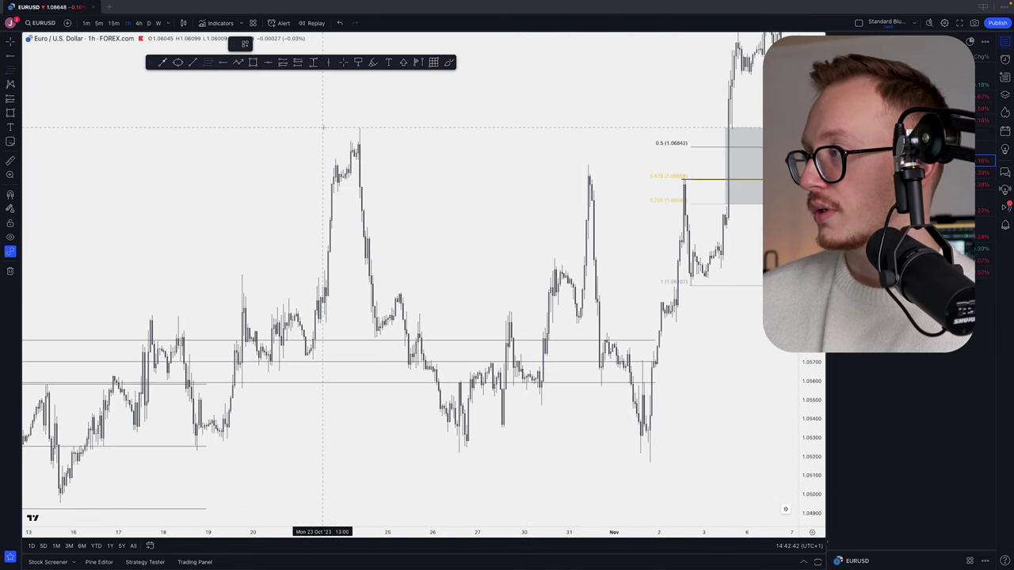
pyautogui.click(323, 127)
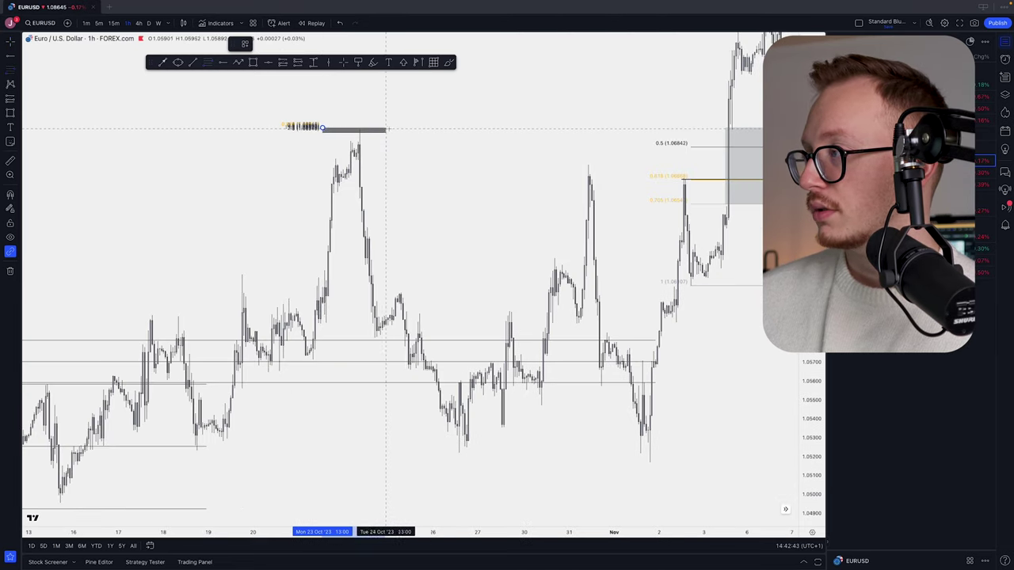
pyautogui.click(627, 456)
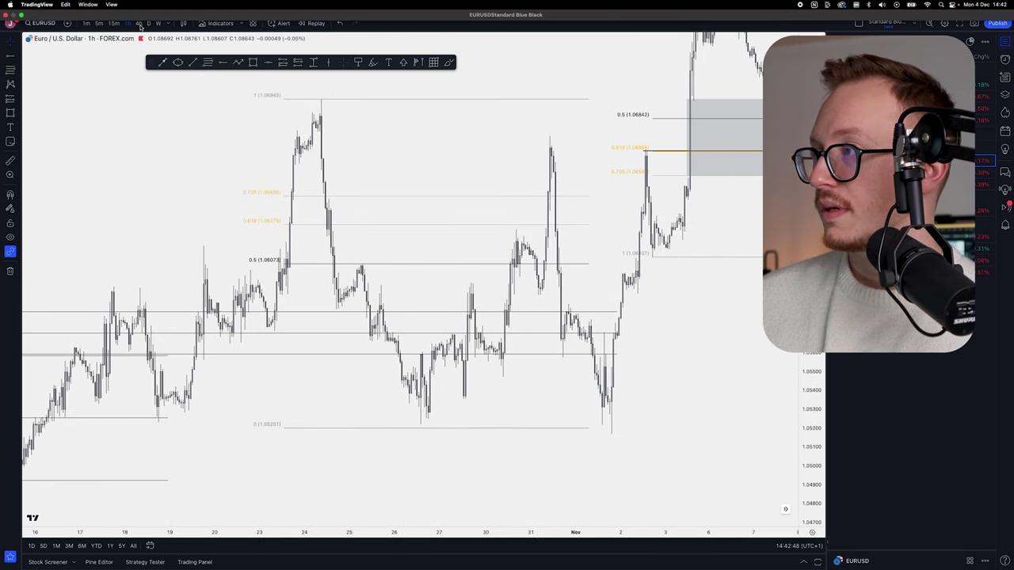
# Switch the chart to the 4h timeframe and mark the two 24 Oct 2023 bearish gaps with rectangles extended to about 30 Oct.
pyautogui.click(138, 23)
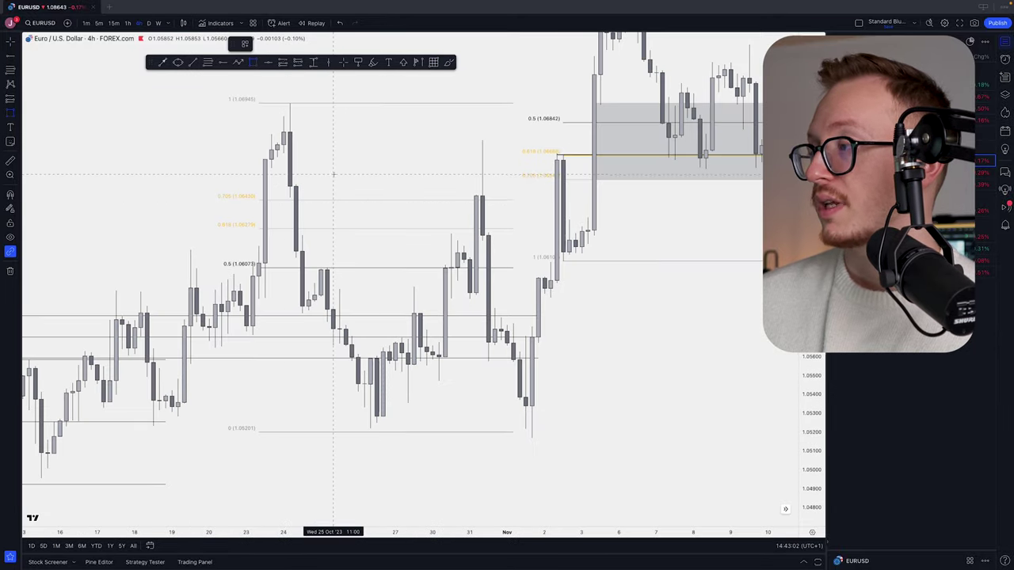
pyautogui.moveTo(295, 234); pyautogui.dragTo(438, 199)
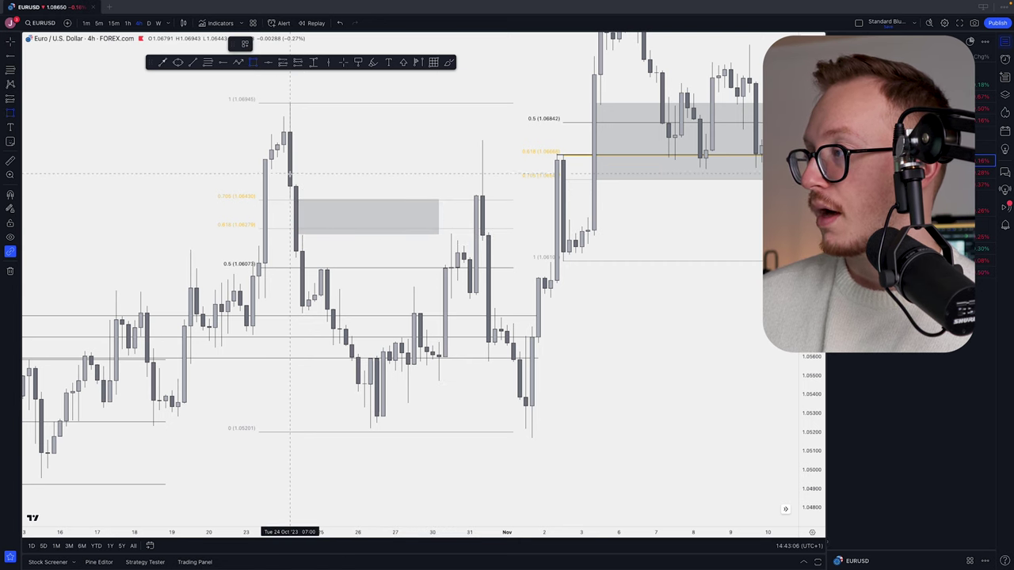
pyautogui.moveTo(290, 185); pyautogui.dragTo(438, 154)
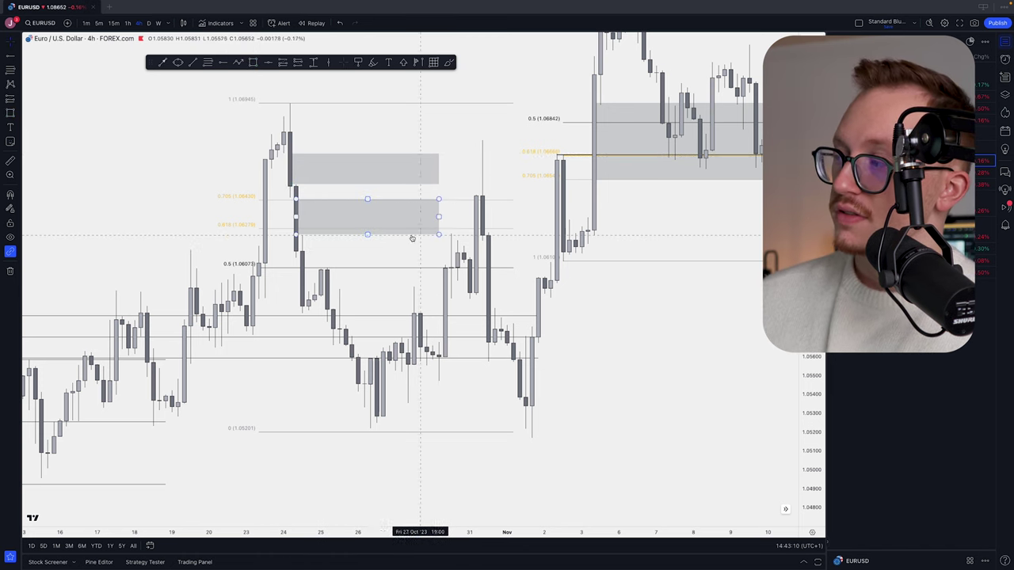
pyautogui.moveTo(290, 252); pyautogui.dragTo(345, 249)
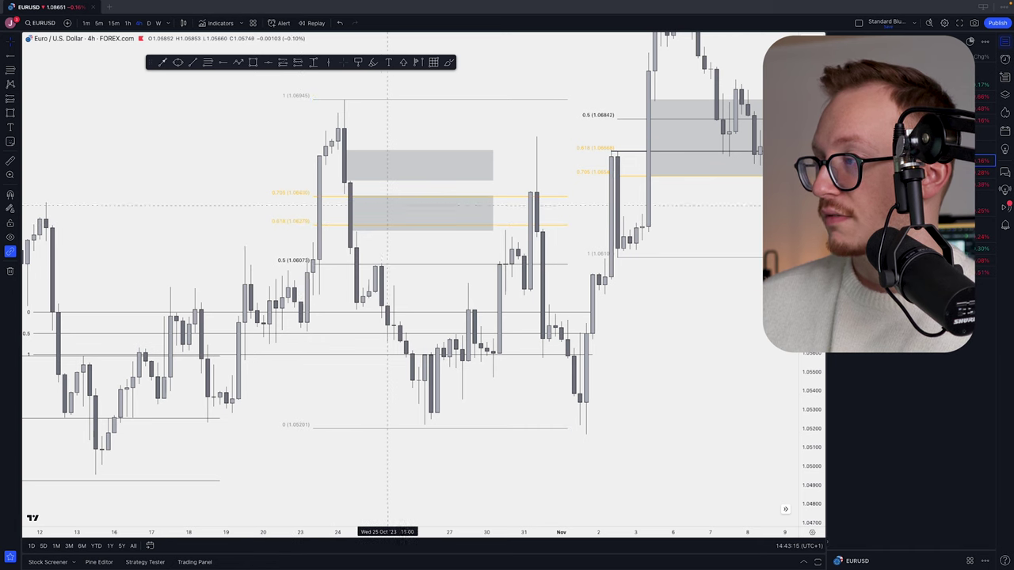
# Switch the chart to the 1h timeframe and draw a horizontal ray through the upper 24 Oct 2023 bearish gap.
pyautogui.moveTo(280, 201); pyautogui.dragTo(568, 204)
pyautogui.moveTo(496, 192); pyautogui.dragTo(364, 179)
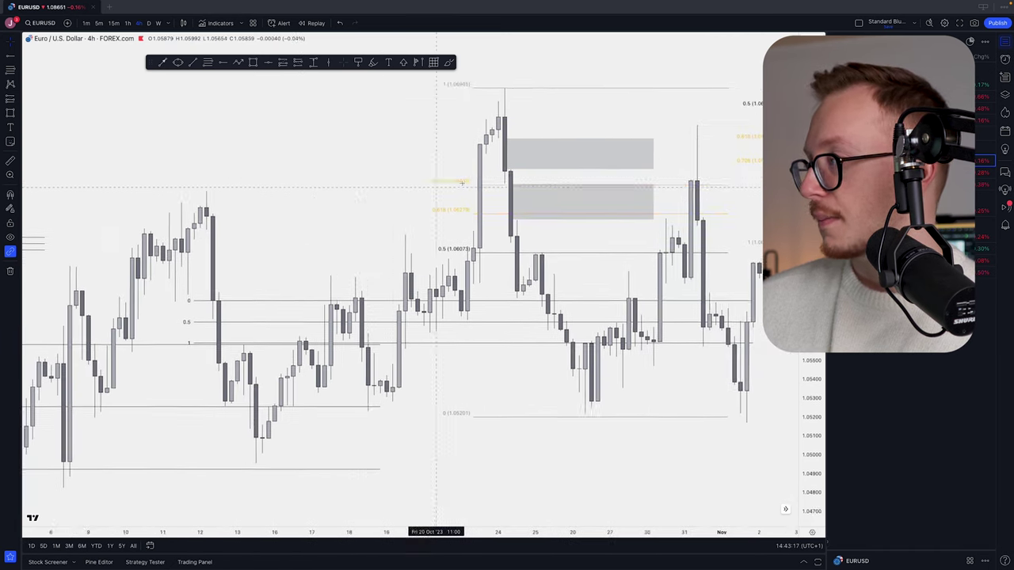
pyautogui.moveTo(520, 123); pyautogui.dragTo(435, 139)
pyautogui.click(128, 24)
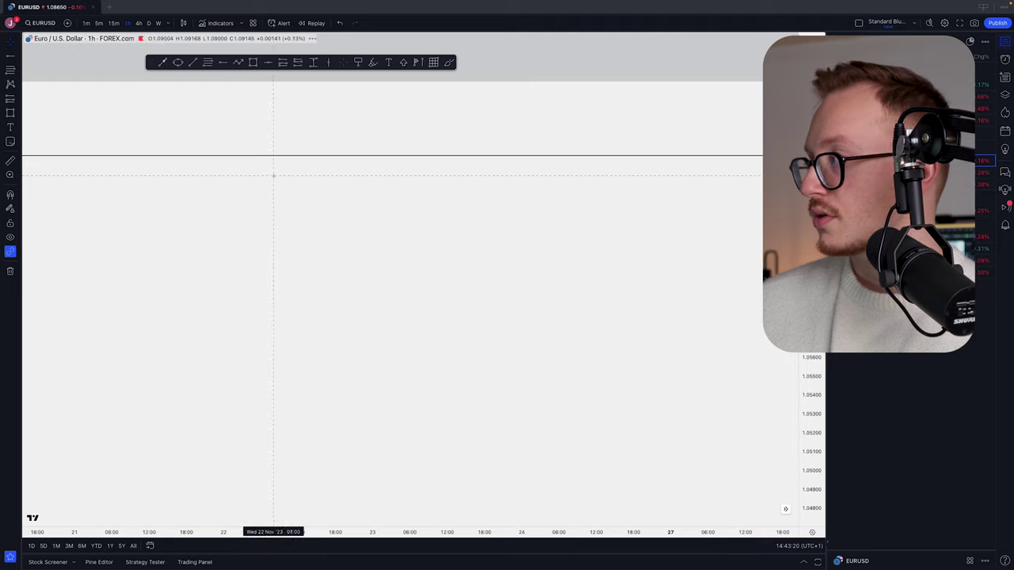
pyautogui.hscroll(-5, 269, 172)
pyautogui.scroll(-8, 349, 218)
pyautogui.moveTo(437, 302); pyautogui.dragTo(711, 321)
pyautogui.scroll(5, 515, 277)
pyautogui.moveTo(112, 170); pyautogui.dragTo(473, 225)
pyautogui.scroll(4, 467, 225)
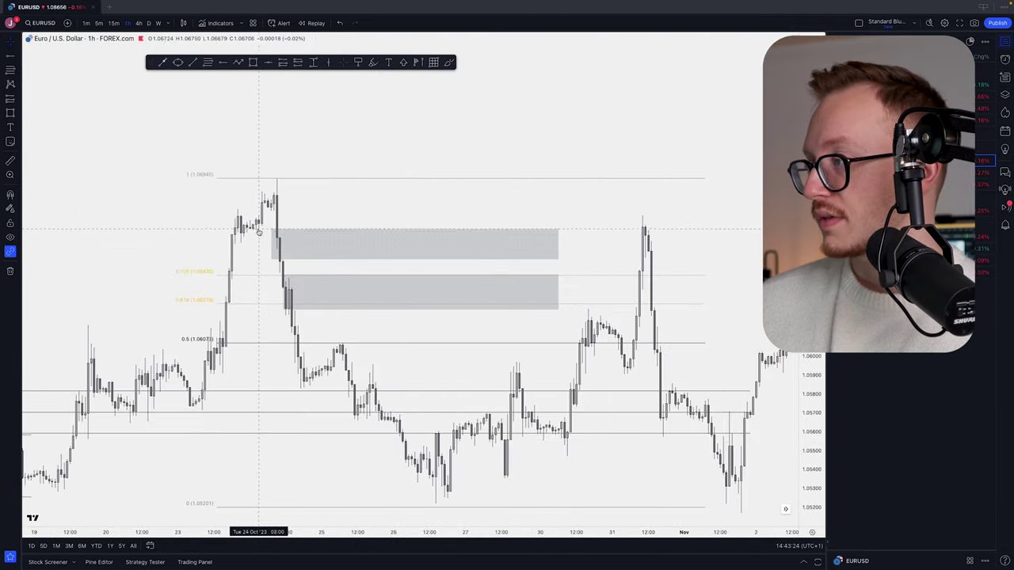
pyautogui.moveTo(258, 241); pyautogui.dragTo(359, 233)
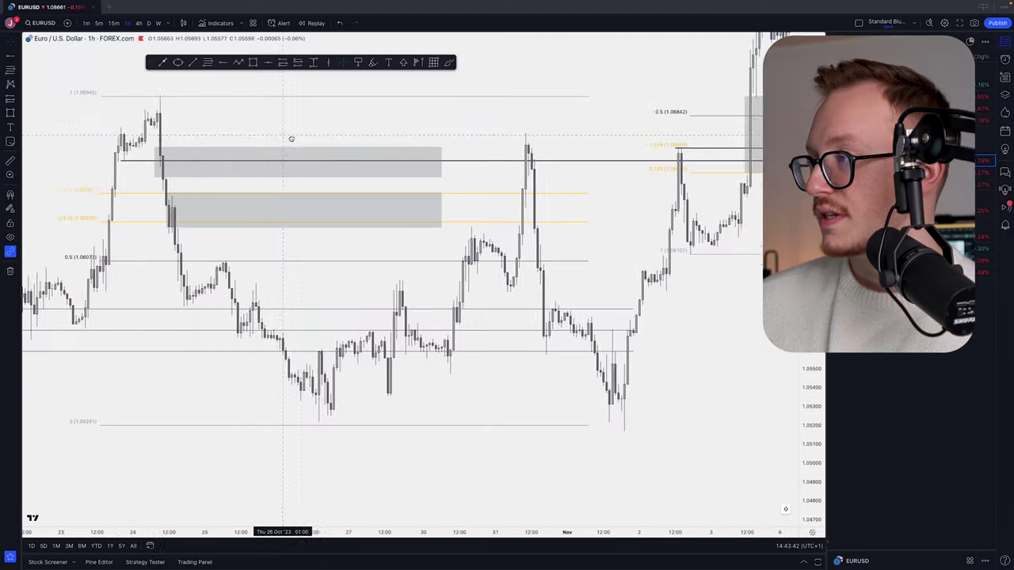
# Extend both 24 Oct gap rectangles to 31 Oct and start a bar replay from that afternoon on the 15m timeframe.
pyautogui.click(258, 161)
pyautogui.click(225, 230)
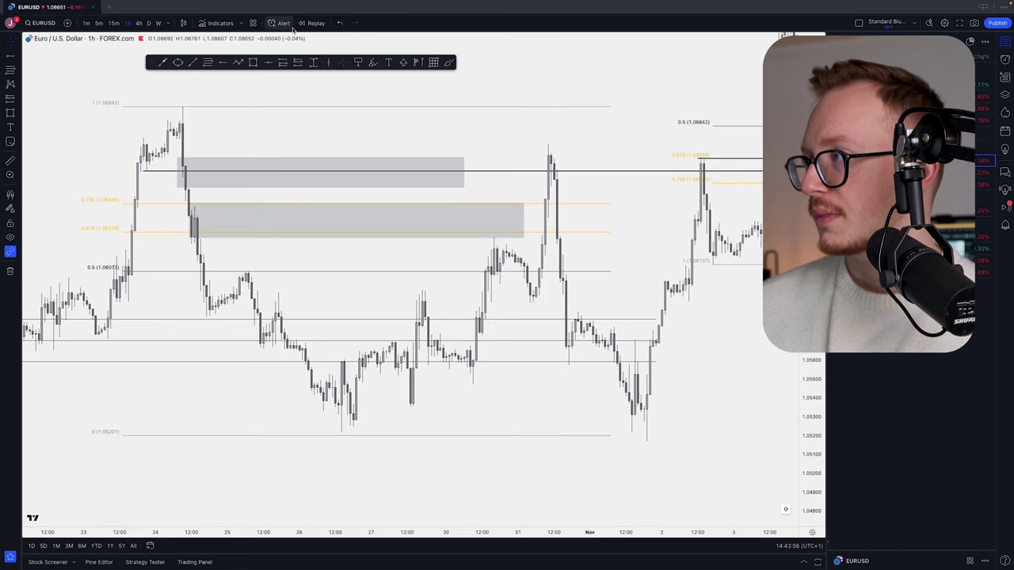
pyautogui.click(315, 23)
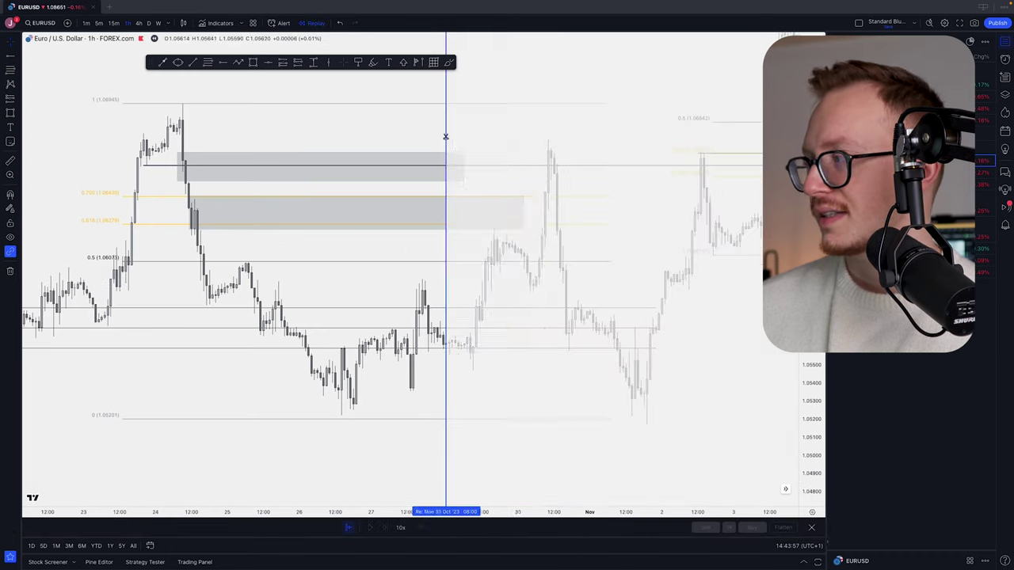
pyautogui.click(562, 238)
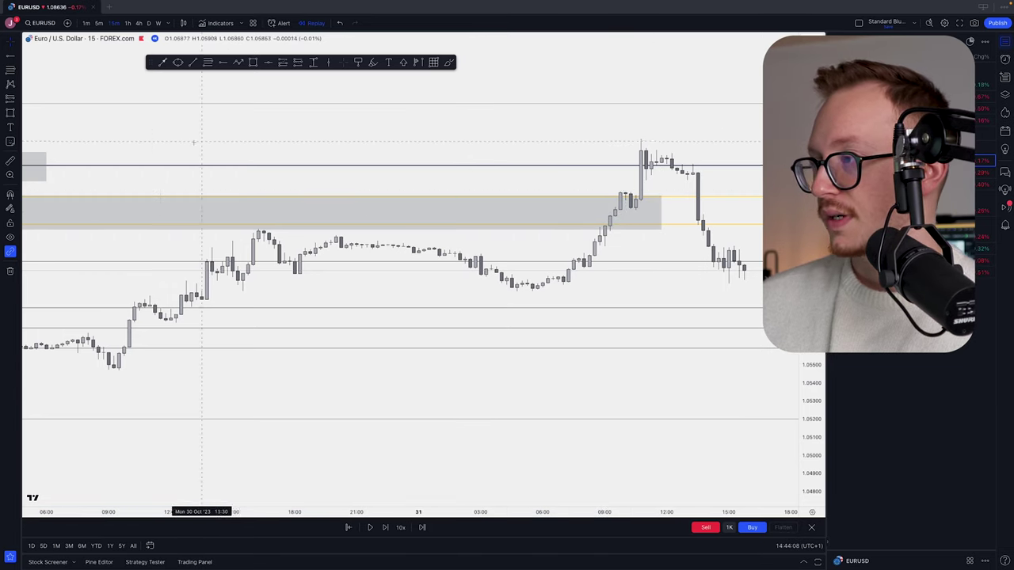
pyautogui.moveTo(46, 166); pyautogui.dragTo(697, 167)
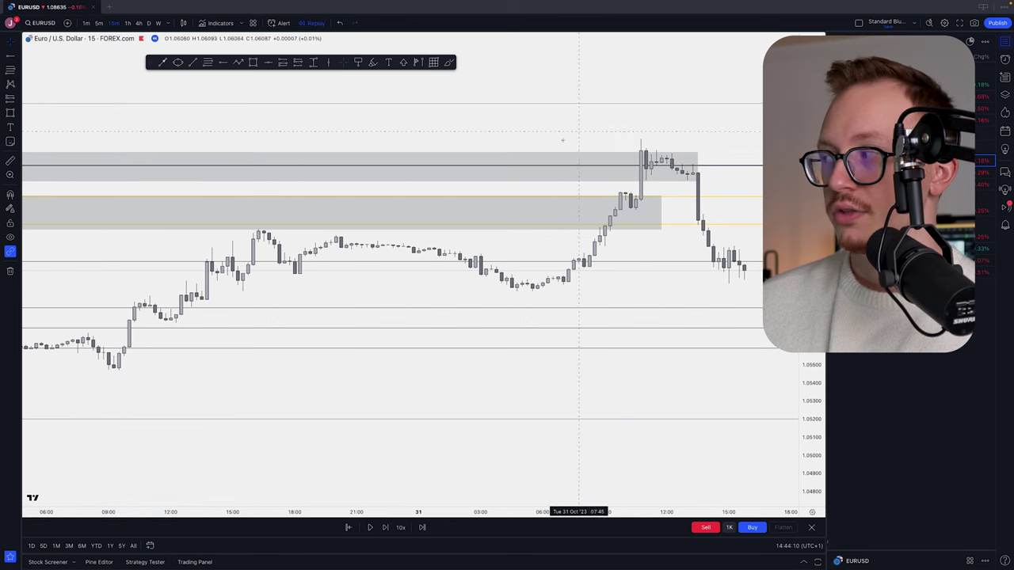
# Place a short position at the 31 Oct 13:30 candle with its stop 28.9 pips above the entry.
pyautogui.moveTo(686, 129); pyautogui.dragTo(429, 107)
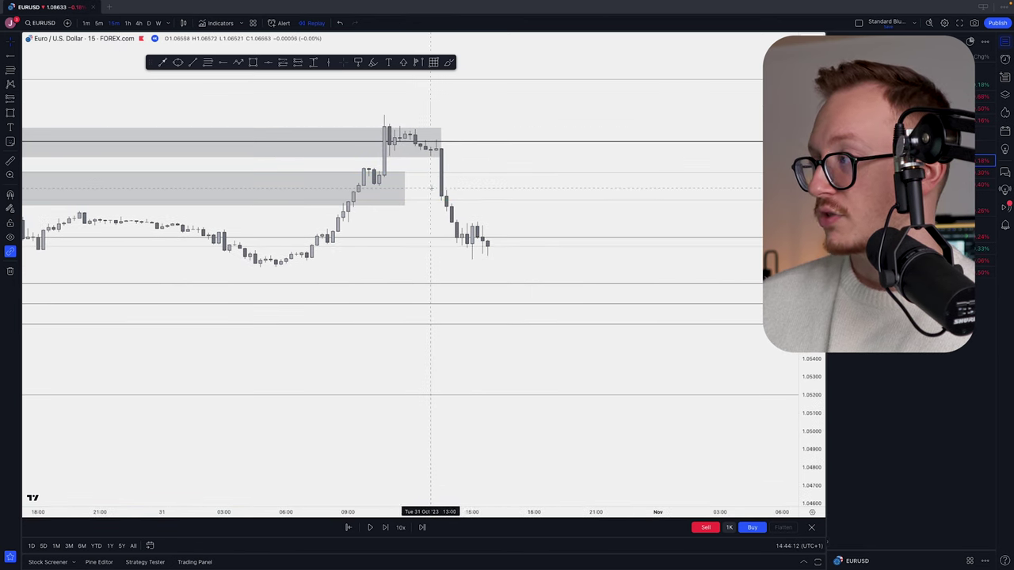
pyautogui.click(304, 63)
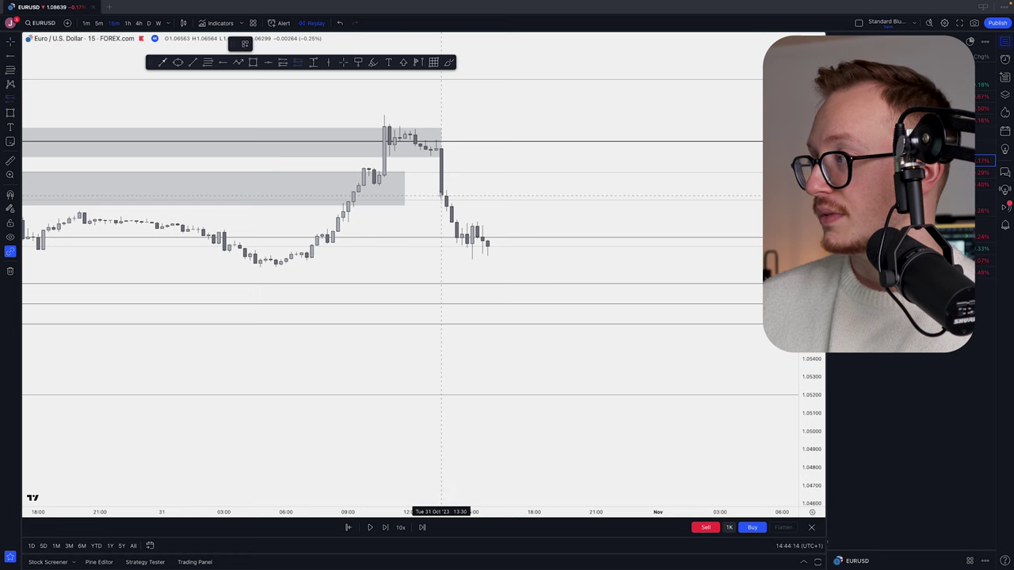
pyautogui.click(441, 194)
pyautogui.moveTo(442, 165); pyautogui.dragTo(446, 138)
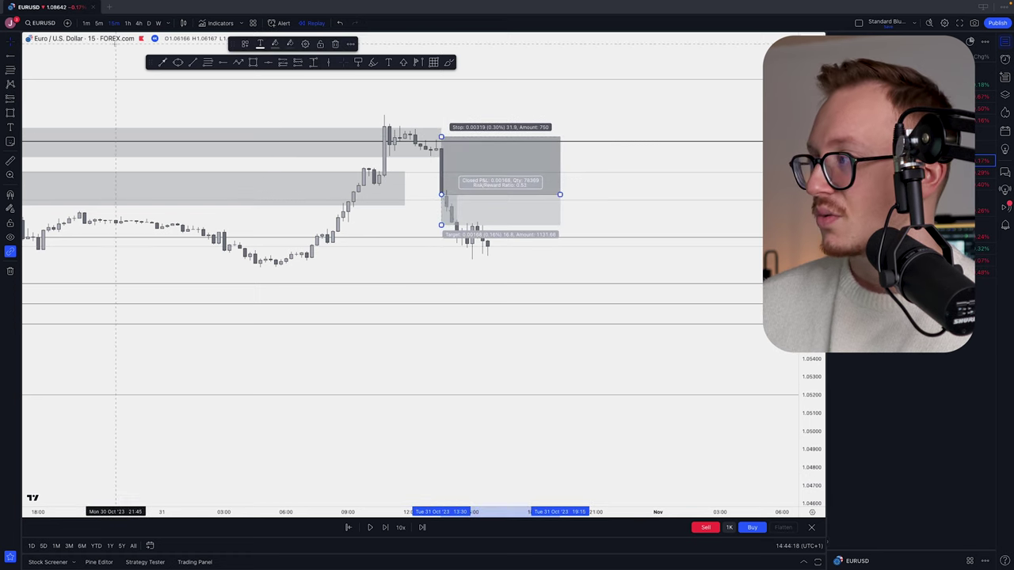
pyautogui.moveTo(442, 194); pyautogui.dragTo(442, 187)
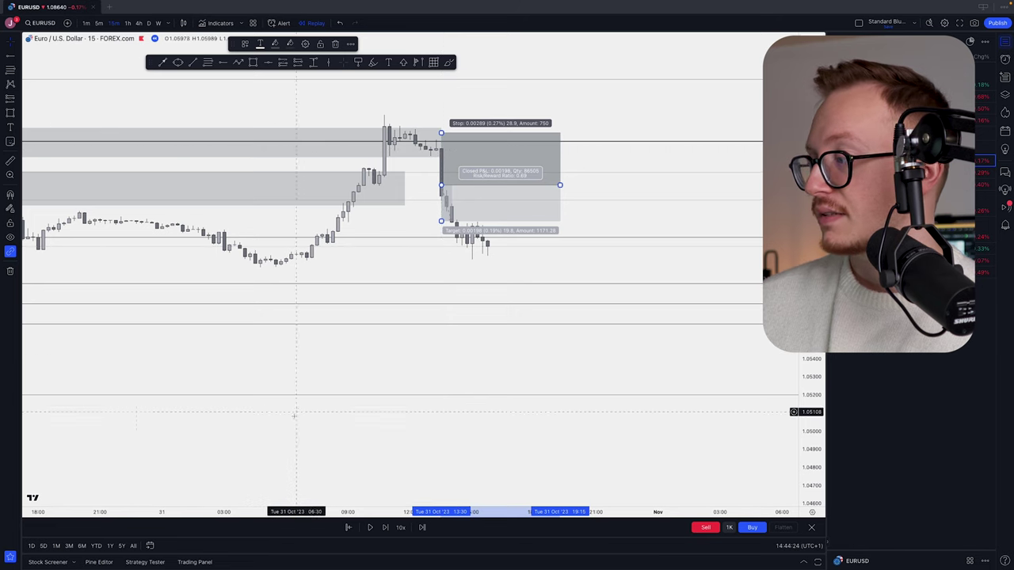
# Advance the bar replay candle by candle beyond the 31 Oct short entry.
pyautogui.click(389, 530)
pyautogui.click(388, 529)
pyautogui.click(388, 529)
pyautogui.click(388, 530)
pyautogui.click(388, 530)
pyautogui.click(389, 529)
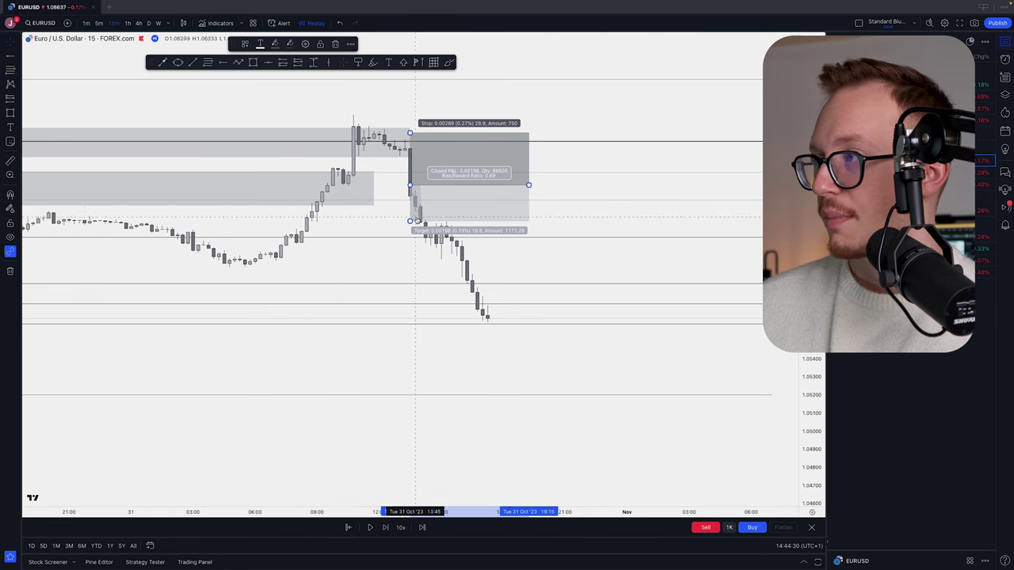
# Switch the chart to the 1h timeframe and lower the short position's target to just above the Fibonacci 0 level at 1.05201.
pyautogui.click(128, 23)
pyautogui.scroll(-10, 438, 325)
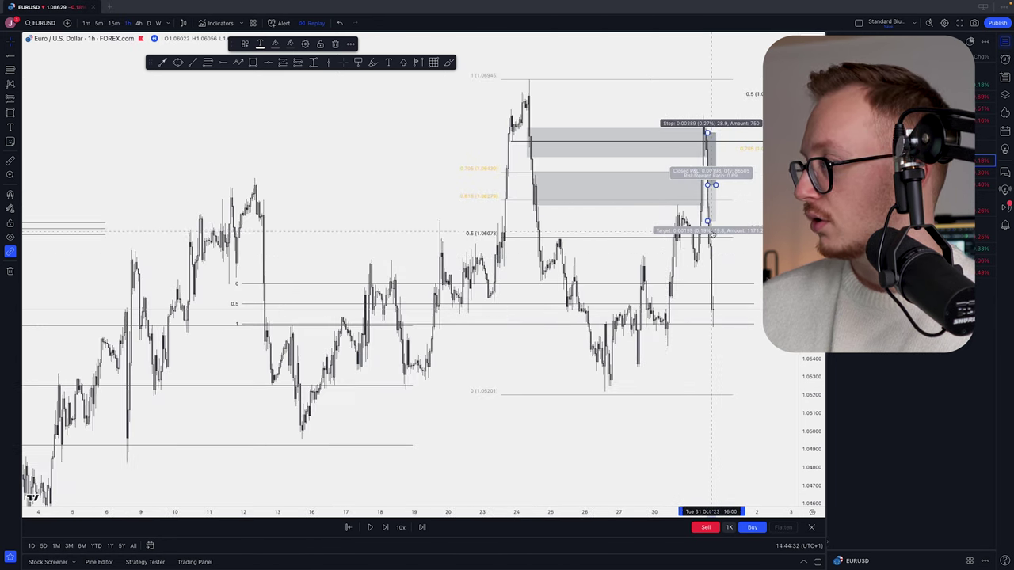
pyautogui.moveTo(708, 222); pyautogui.dragTo(712, 389)
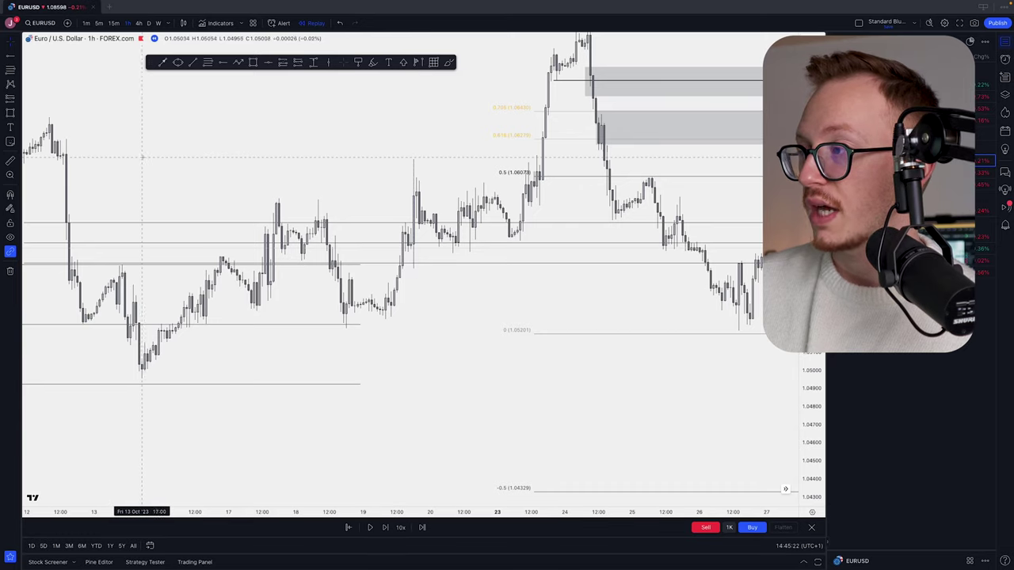
# Switch the chart to the 4h timeframe and mark the two 27 Jul 2023 bearish gaps with rectangles extended to mid-August.
pyautogui.moveTo(143, 157); pyautogui.dragTo(216, 185)
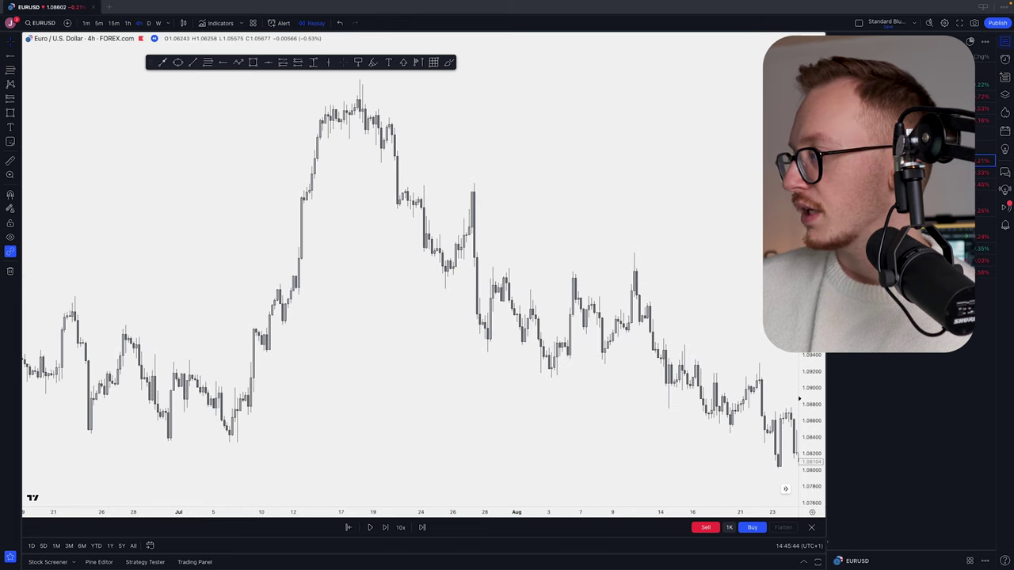
pyautogui.moveTo(802, 475); pyautogui.dragTo(802, 436)
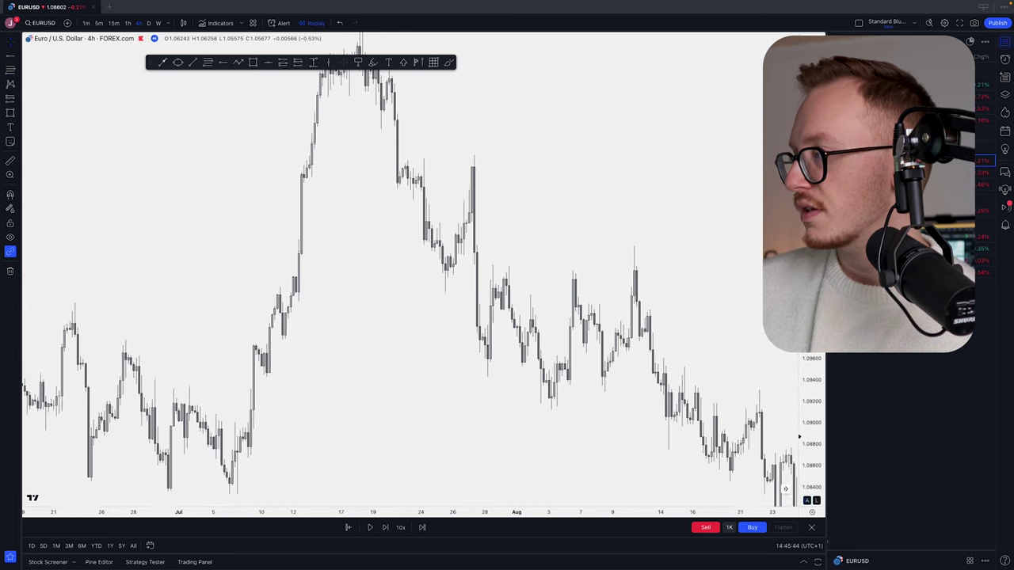
pyautogui.scroll(2, 403, 179)
pyautogui.click(253, 62)
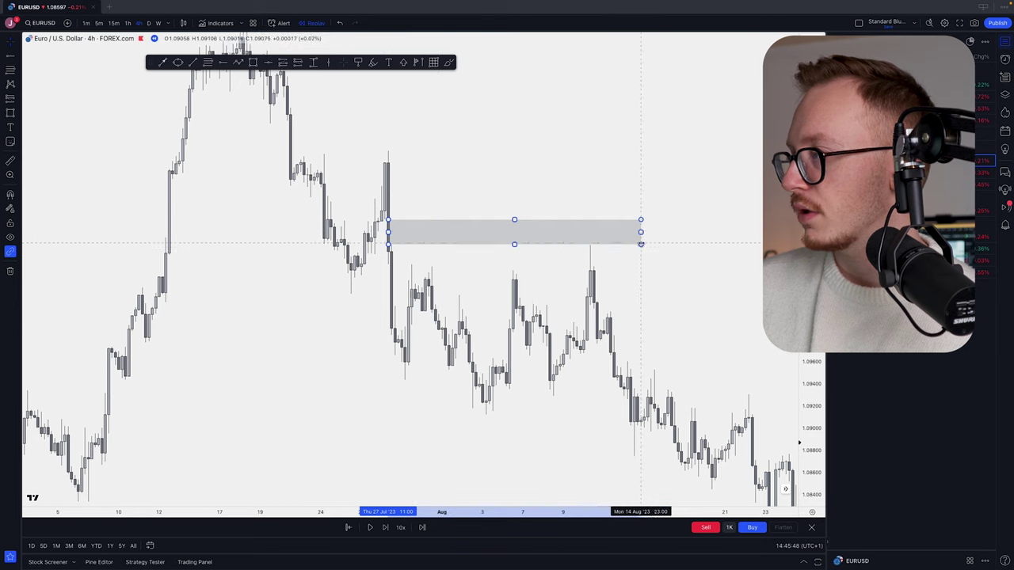
pyautogui.click(640, 220)
pyautogui.click(253, 62)
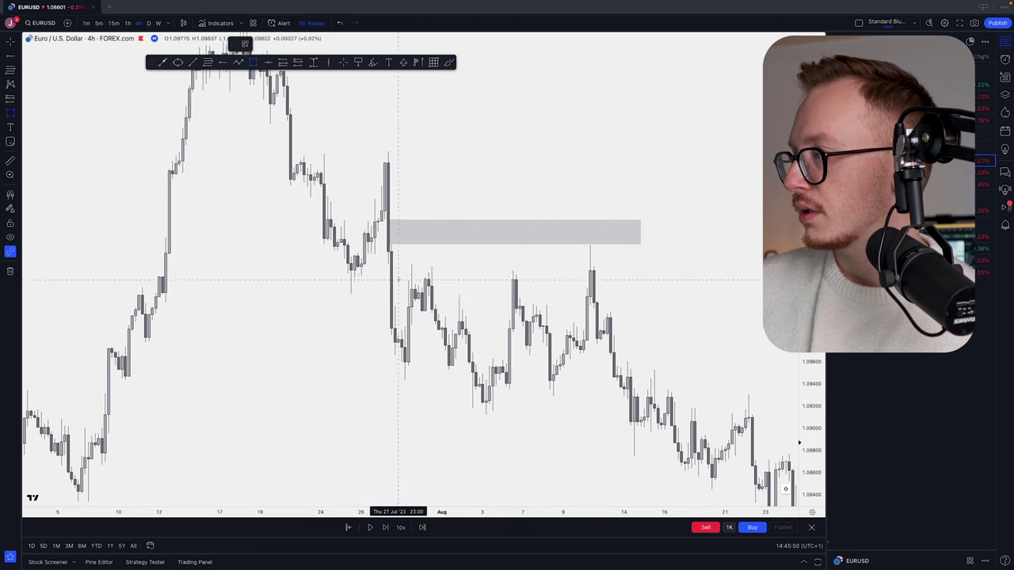
pyautogui.click(388, 267)
pyautogui.click(428, 310)
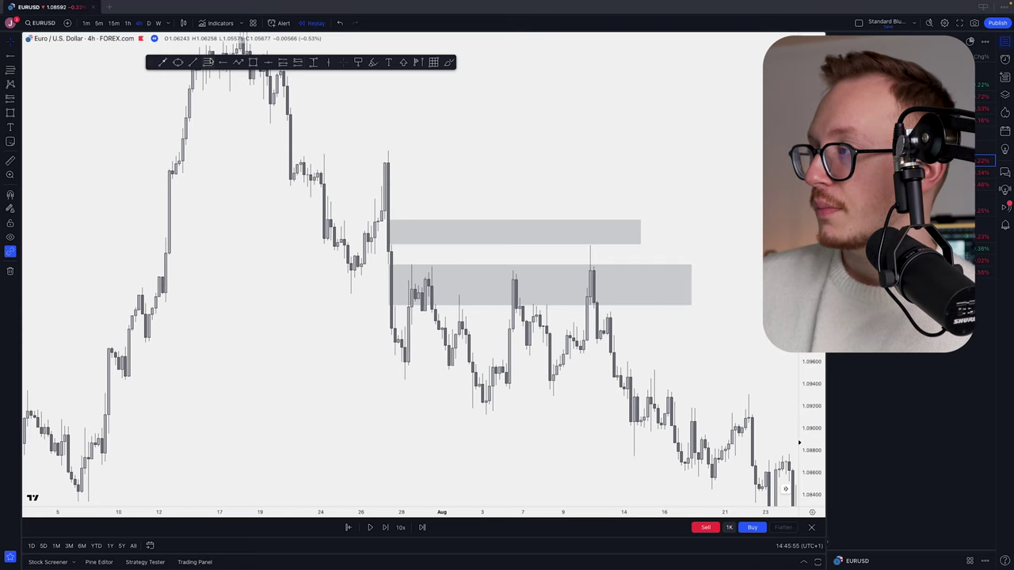
# Draw a Fibonacci retracement from the 27 Jul high at 1.11499 to the low at 1.09434 and a horizontal ray through the lower gap.
pyautogui.click(370, 151)
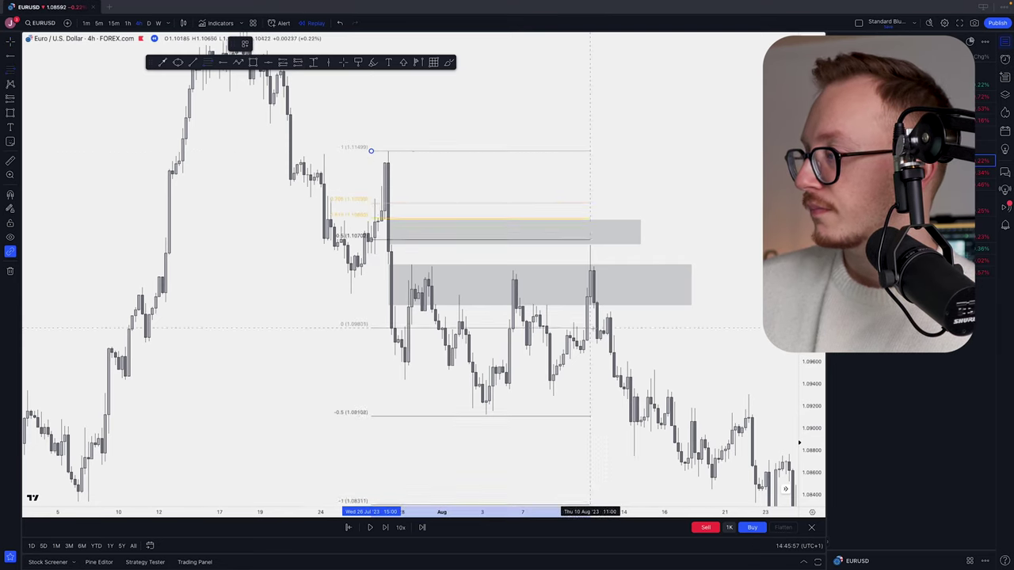
pyautogui.click(668, 381)
pyautogui.click(680, 317)
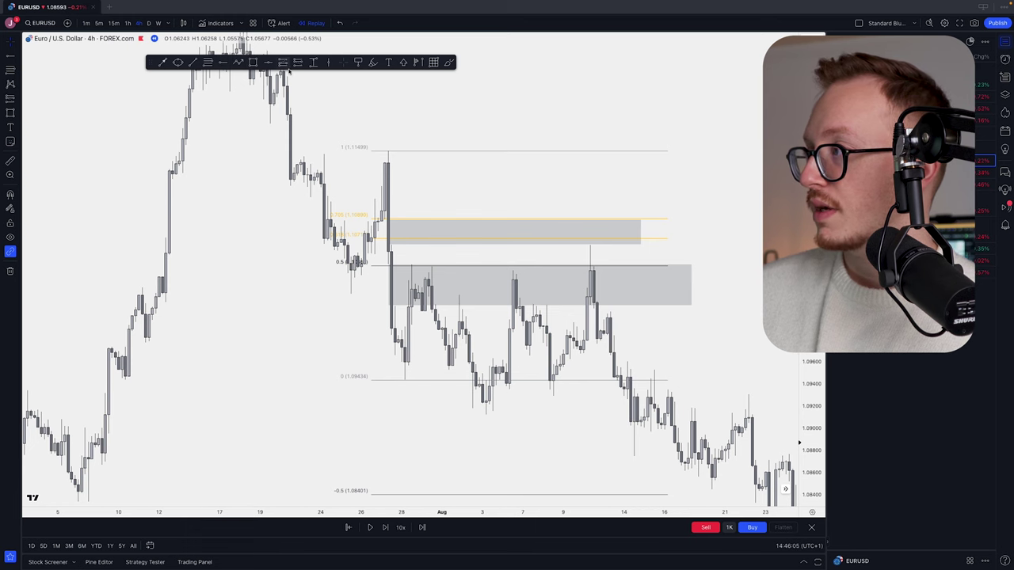
pyautogui.click(372, 284)
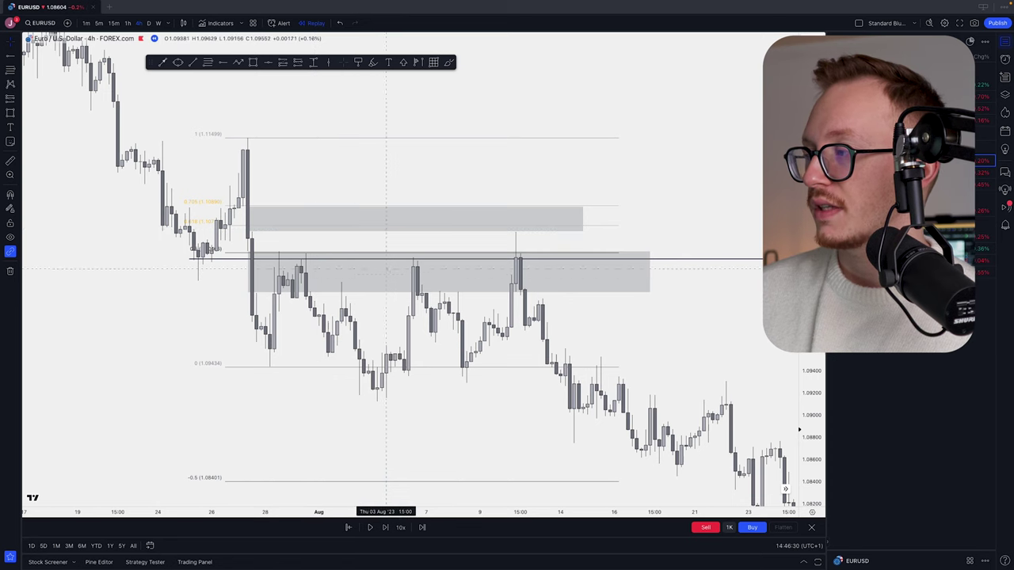
pyautogui.moveTo(360, 303); pyautogui.dragTo(357, 272)
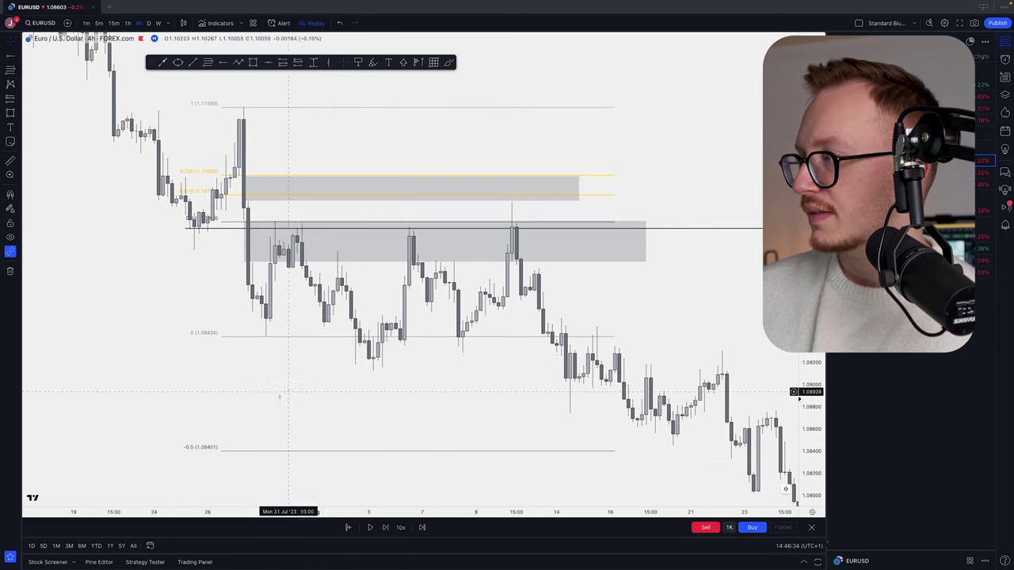
# Restart the bar replay from late 31 Jul 2023 and show the lower gap on the 15m timeframe.
pyautogui.click(348, 529)
pyautogui.click(311, 304)
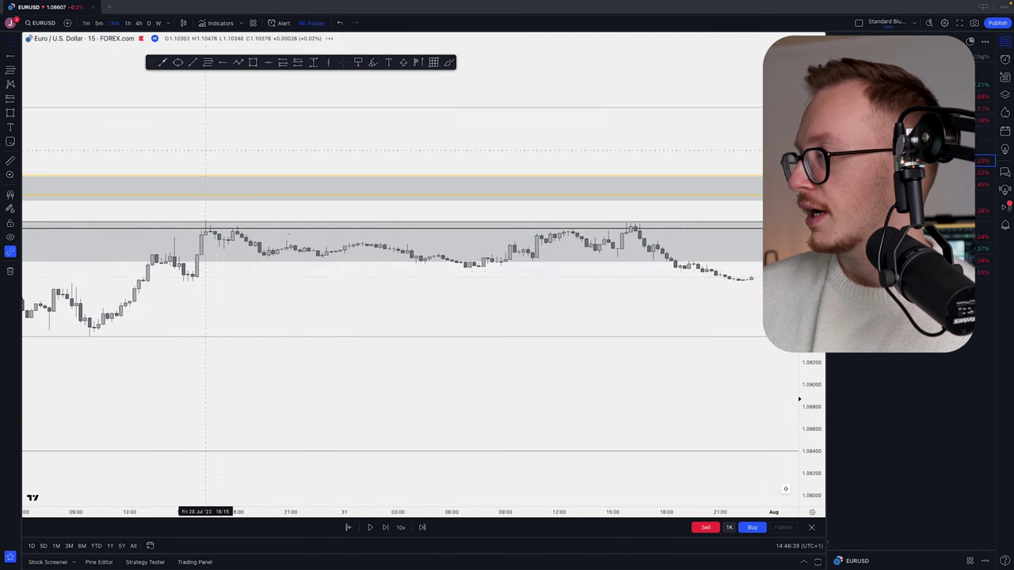
pyautogui.scroll(-5, 317, 246)
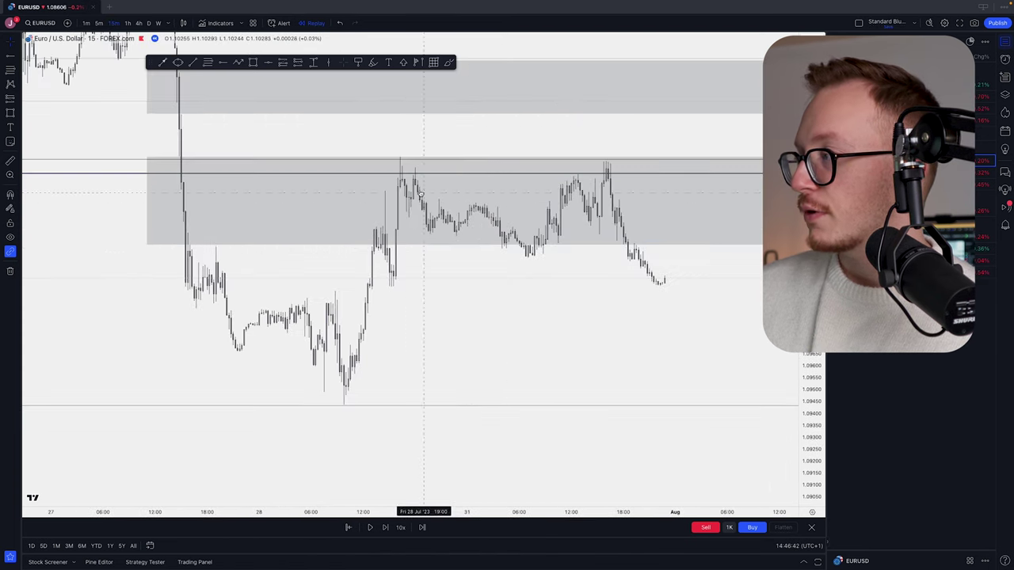
pyautogui.scroll(2, 329, 205)
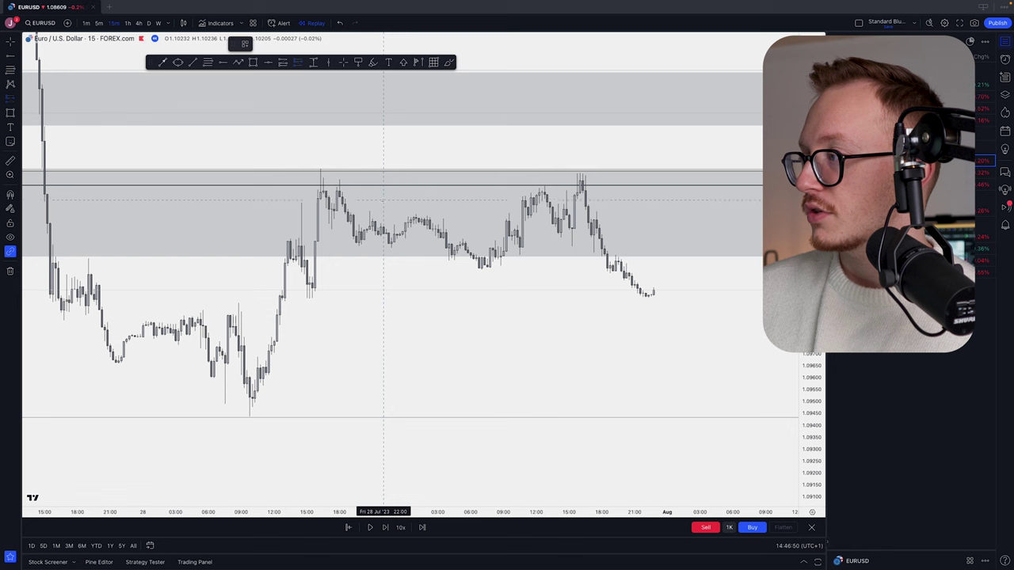
# Place a short position inside the lower gap on 28 Jul with a 29.7-pip stop and a 70.9-pip target, extended to late 31 Jul.
pyautogui.click(357, 233)
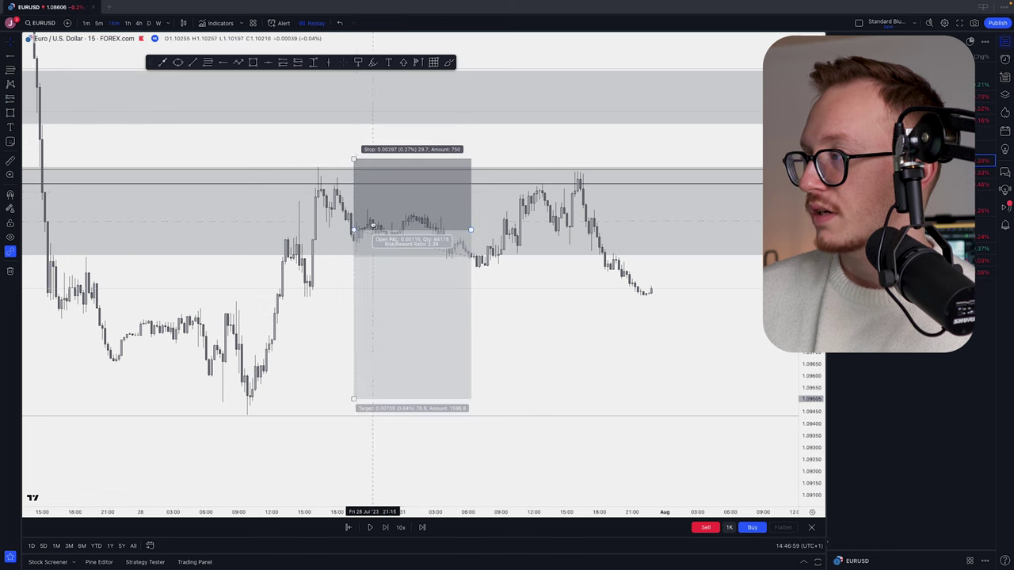
pyautogui.moveTo(515, 309); pyautogui.dragTo(473, 328)
pyautogui.scroll(3, 463, 253)
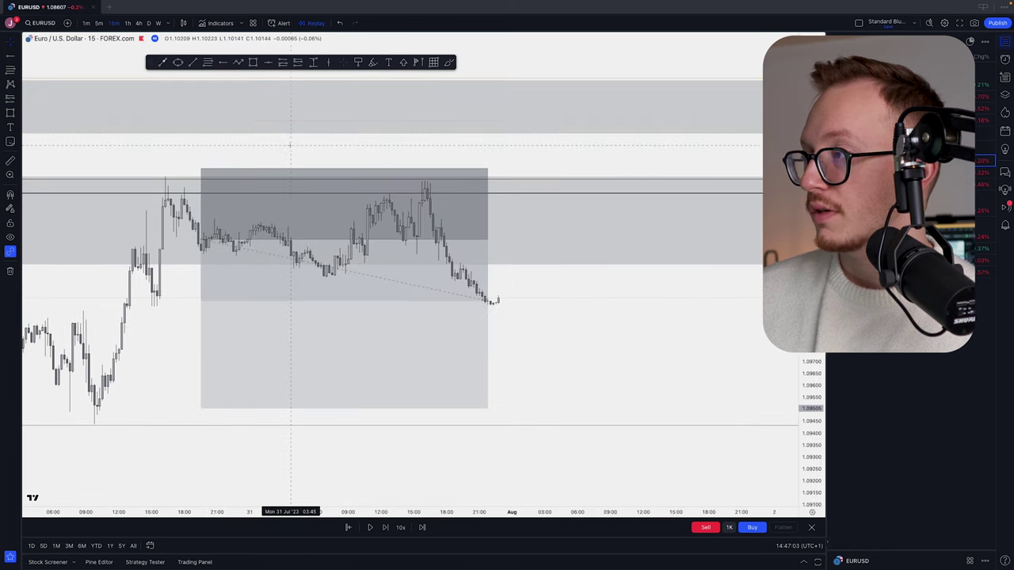
# Play the bar replay through 1 Aug and widen the short position to cover the new candles.
pyautogui.click(370, 527)
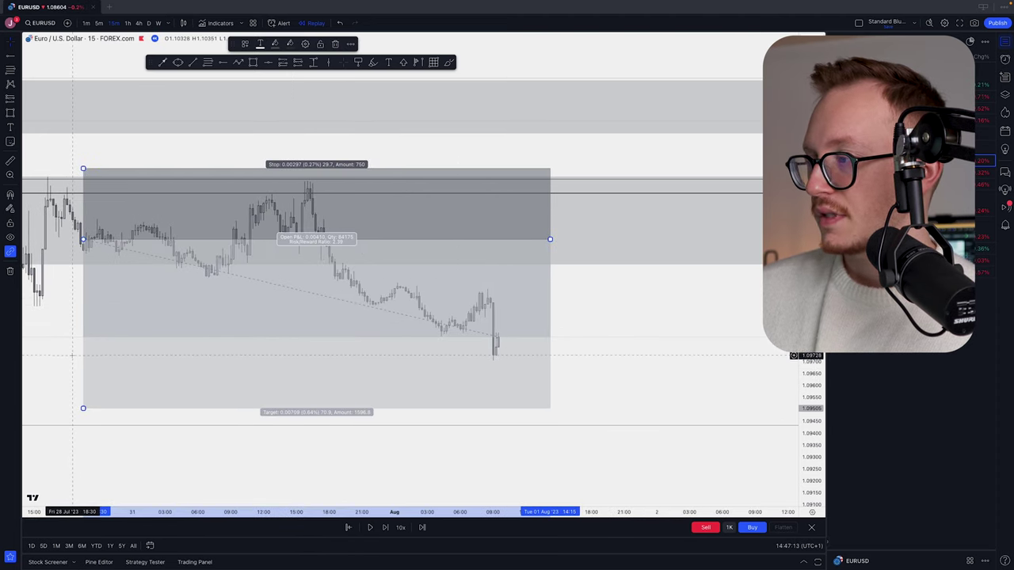
pyautogui.scroll(-2, 319, 377)
pyautogui.moveTo(320, 377); pyautogui.dragTo(286, 352)
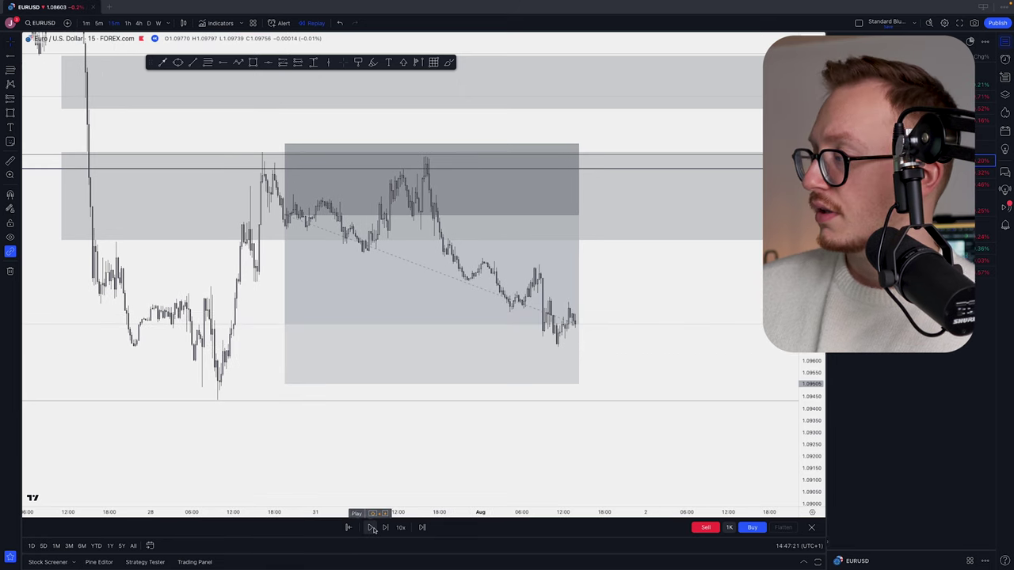
pyautogui.click(373, 529)
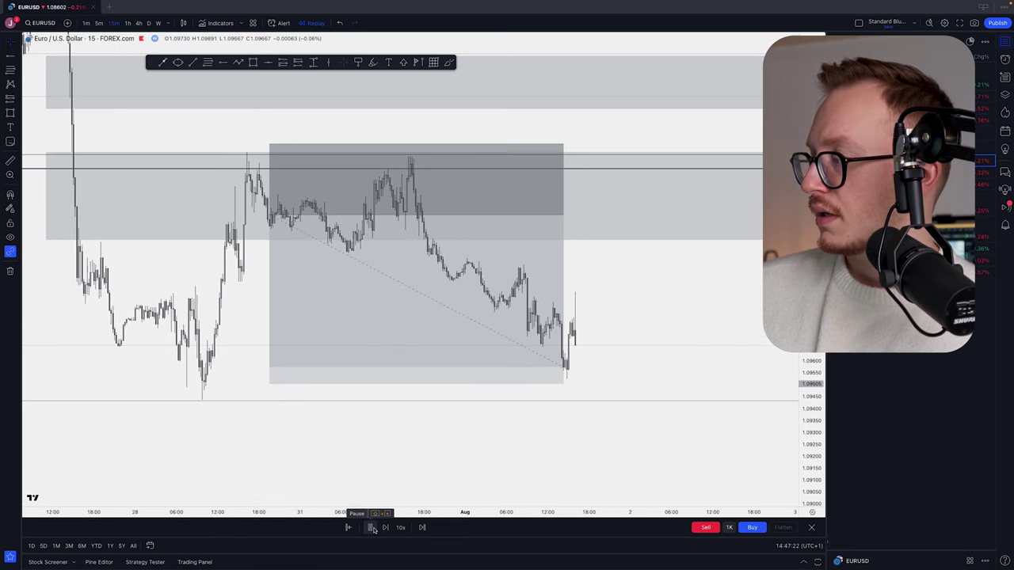
pyautogui.click(373, 529)
pyautogui.moveTo(558, 215); pyautogui.dragTo(581, 216)
pyautogui.click(609, 360)
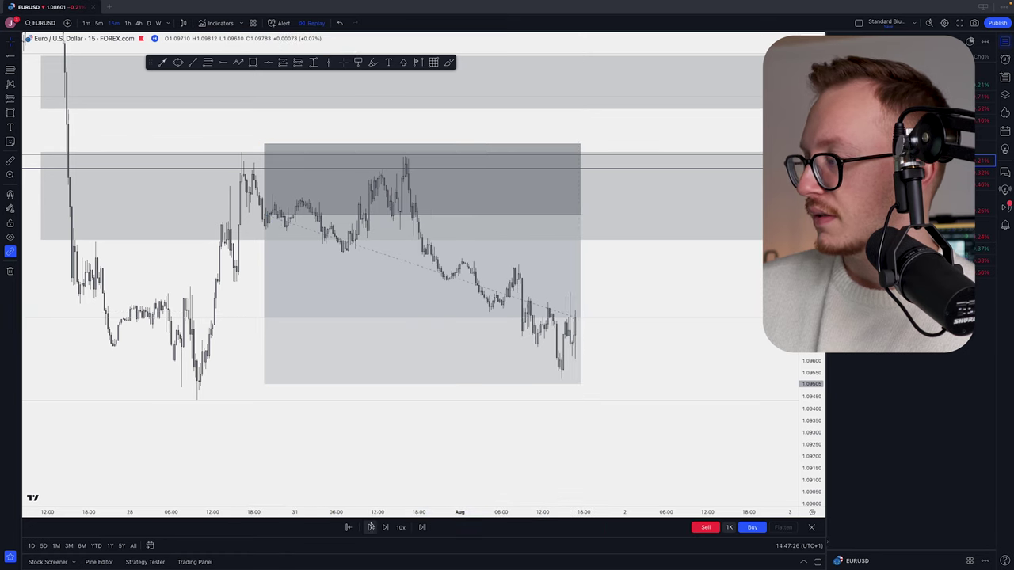
# Remove the existing short position and advance the bar replay to the morning of 2 Aug.
pyautogui.click(371, 528)
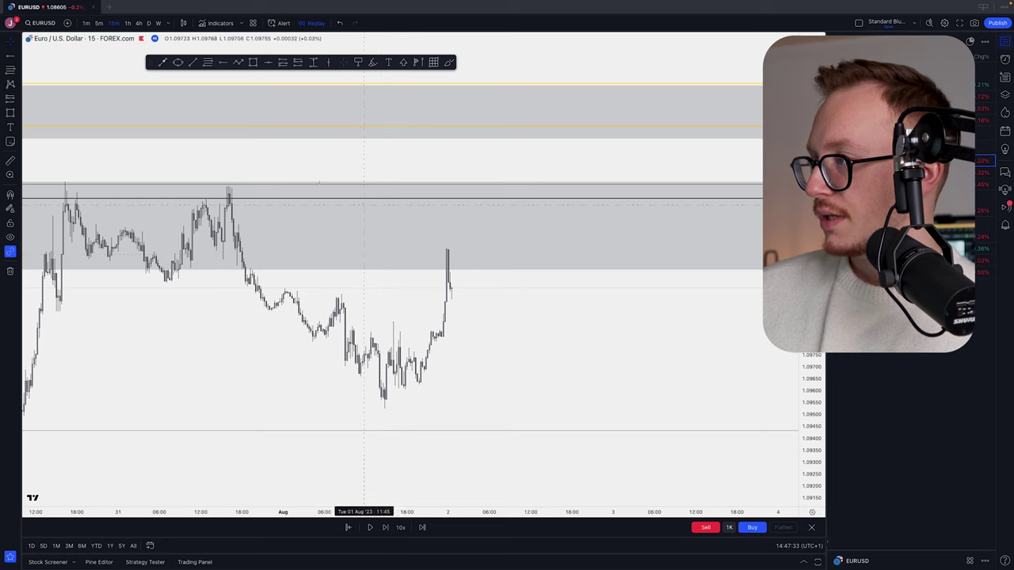
pyautogui.click(369, 530)
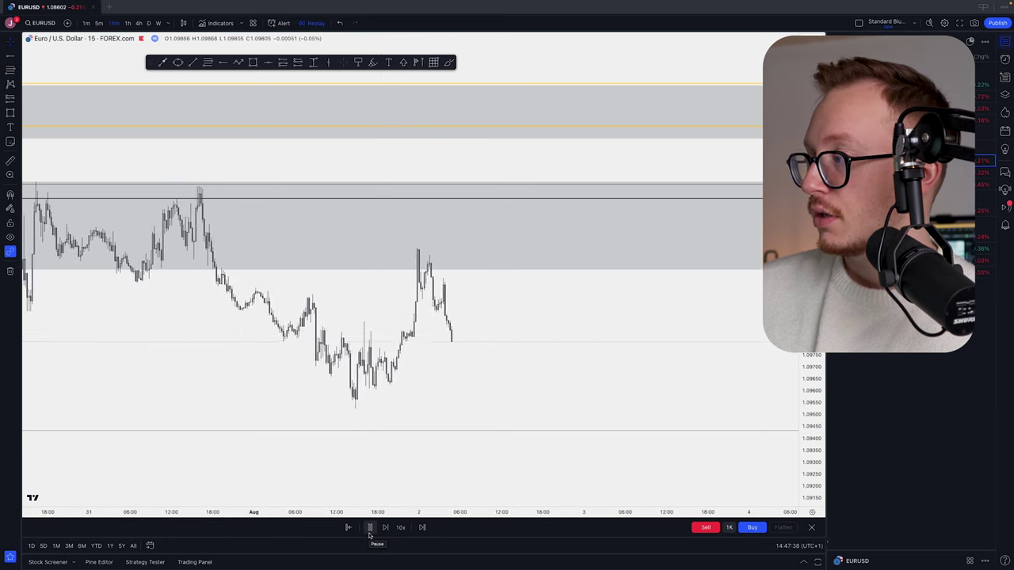
pyautogui.click(370, 534)
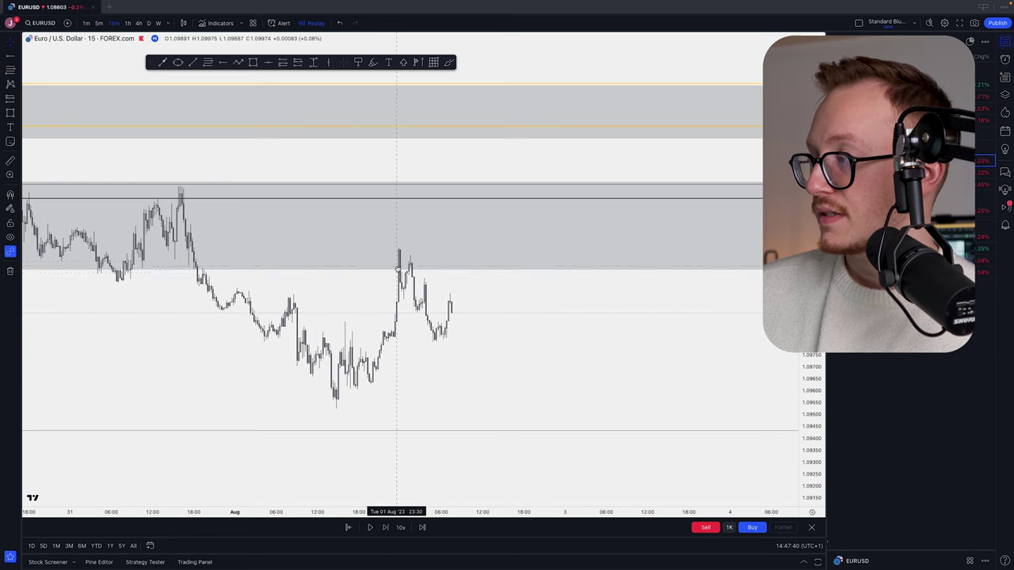
# Draw a Fibonacci retracement from 1.10463 to 1.09507 and place a short position at 1.10058 with a 17.5-pip stop and a 35.7-pip target.
pyautogui.click(181, 190)
pyautogui.click(537, 409)
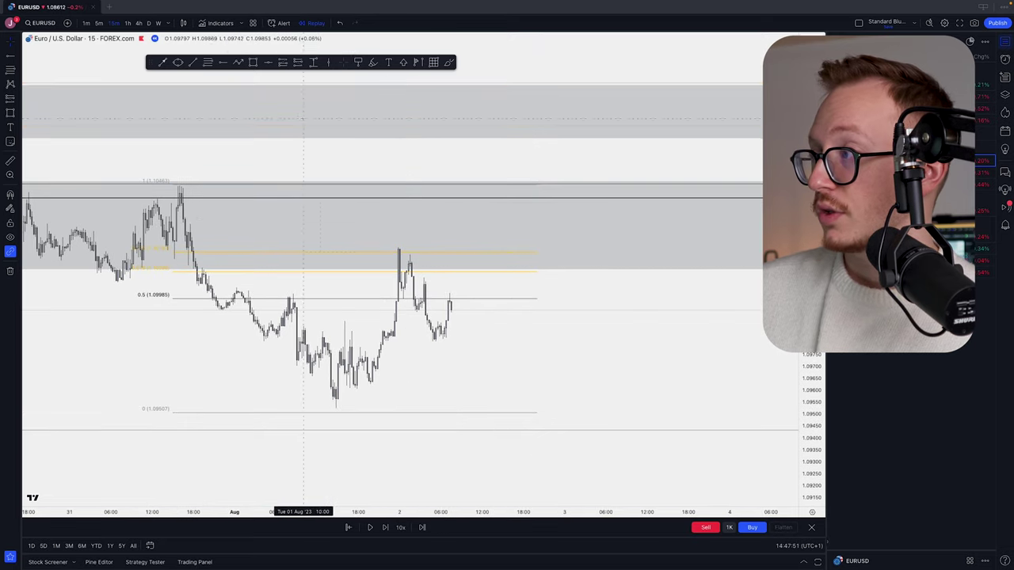
pyautogui.click(414, 281)
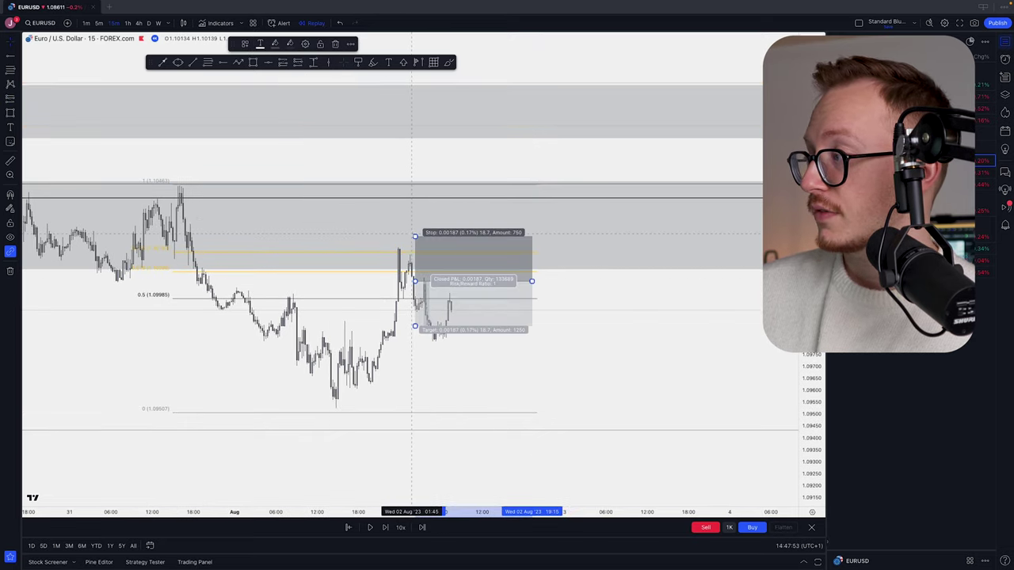
pyautogui.moveTo(414, 325); pyautogui.dragTo(414, 366)
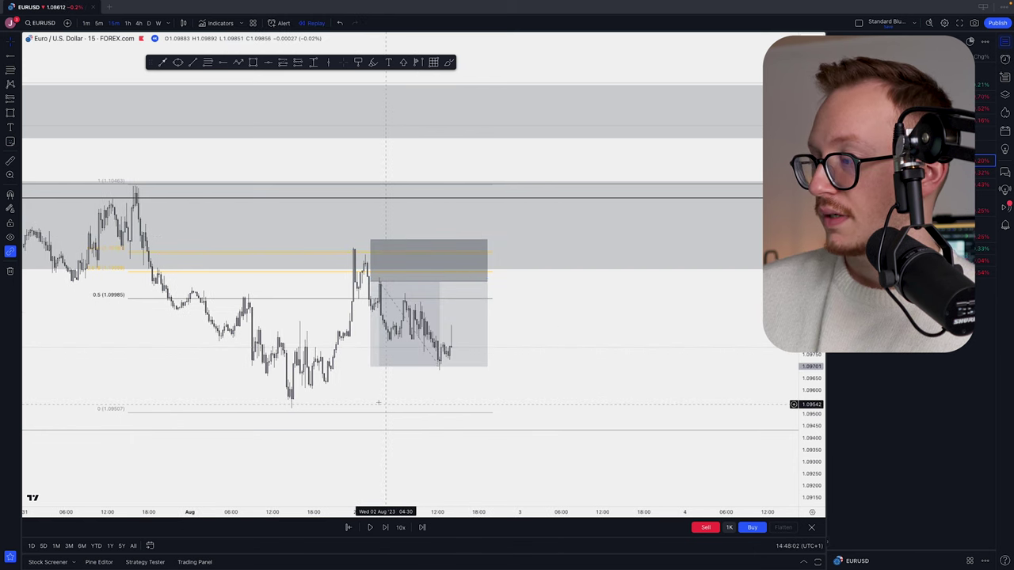
# Continue the bar replay on the 15m chart past the short's target to early 3 Aug.
pyautogui.click(370, 528)
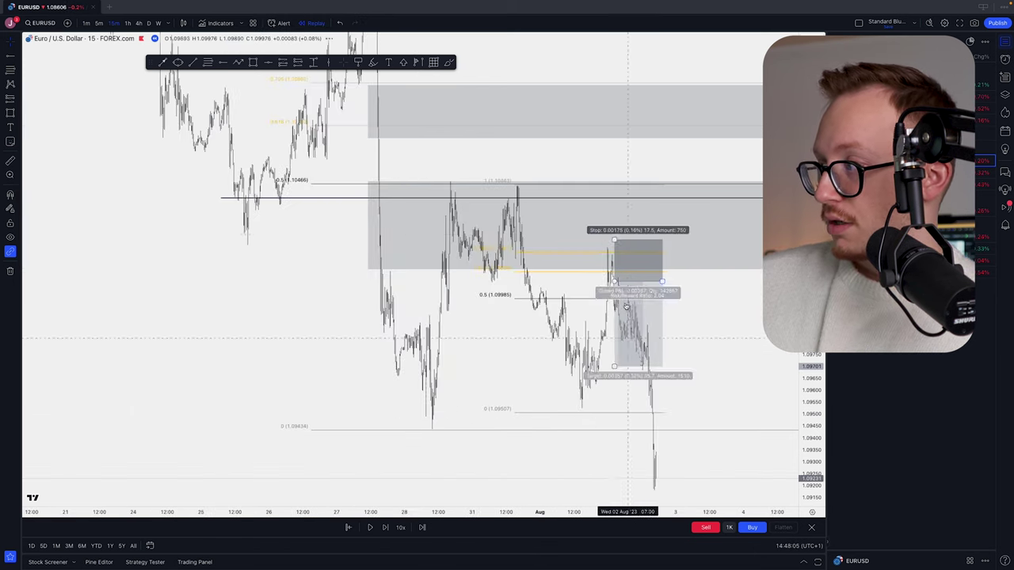
pyautogui.scroll(5, 428, 199)
pyautogui.moveTo(727, 381); pyautogui.dragTo(655, 277)
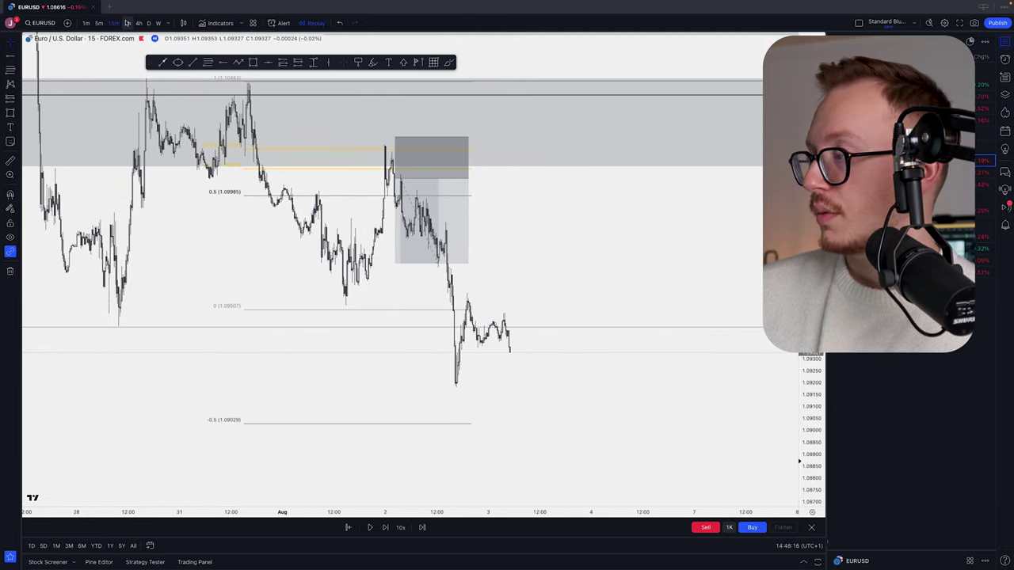
# On the 1h timeframe, mark the new 2 Aug gap with a rectangle and draw a Fibonacci retracement from the 2 Aug high to 1.09181.
pyautogui.click(127, 23)
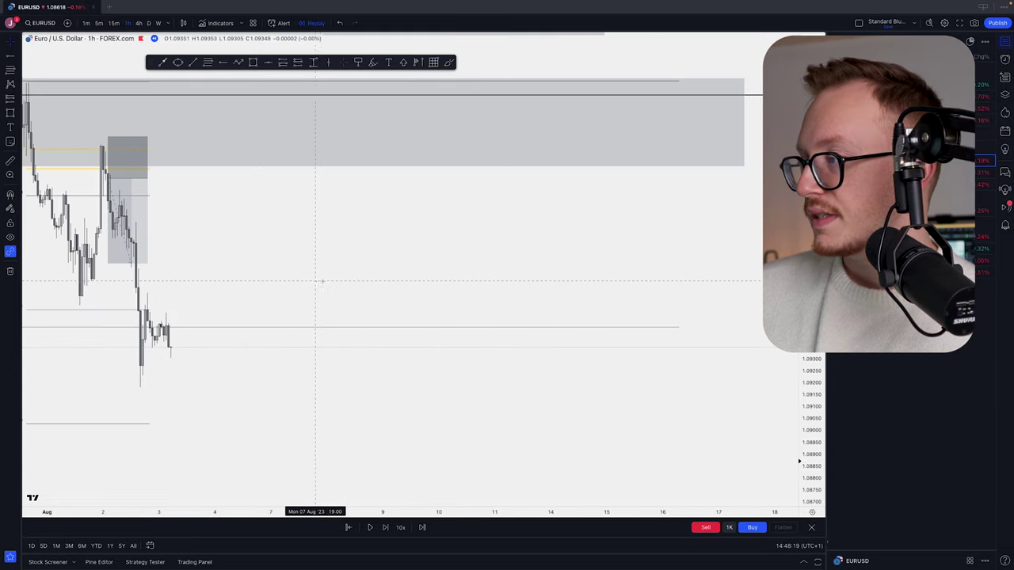
pyautogui.moveTo(316, 281); pyautogui.dragTo(729, 294)
pyautogui.scroll(5, 688, 279)
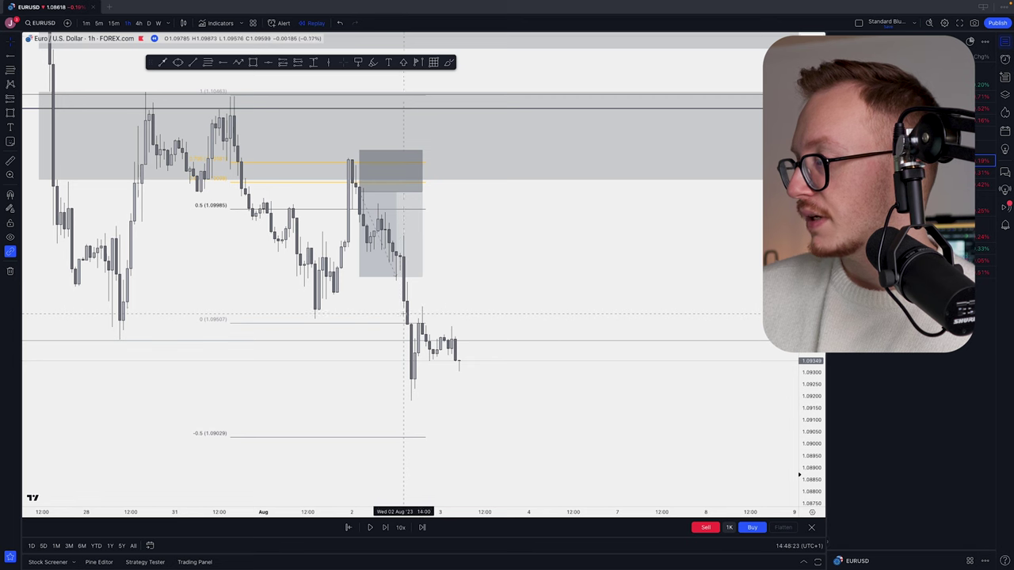
pyautogui.moveTo(409, 325); pyautogui.dragTo(481, 308)
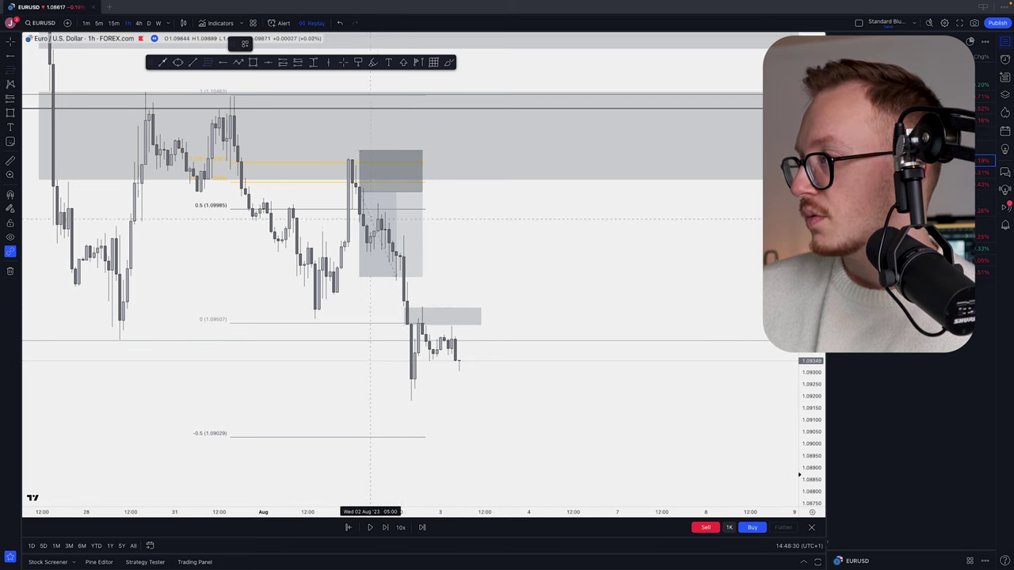
pyautogui.click(374, 205)
pyautogui.click(624, 401)
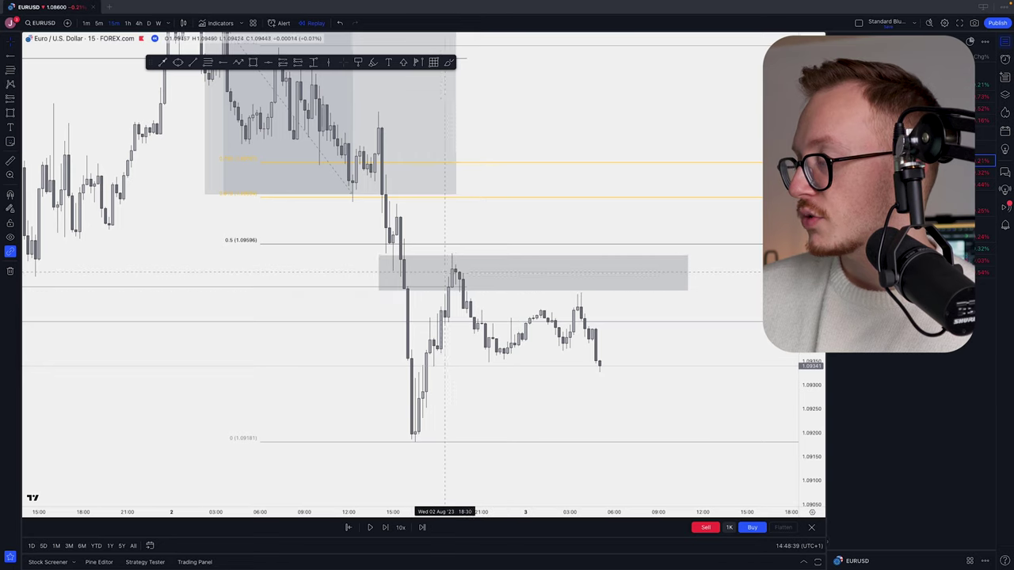
# Show the 2 Aug gap on the 15m timeframe and advance the bar replay through the morning of 3 Aug.
pyautogui.scroll(3, 444, 272)
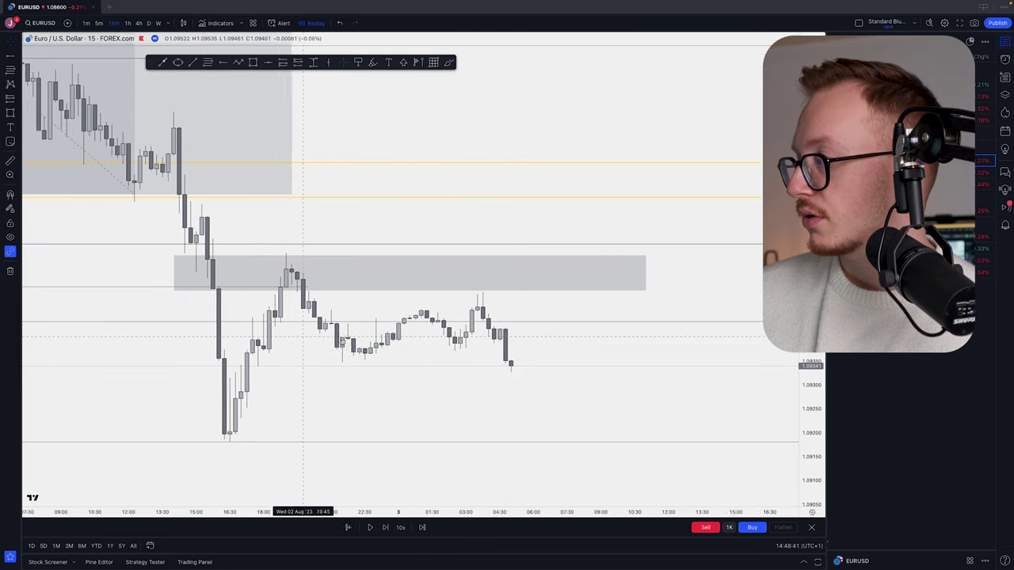
pyautogui.moveTo(304, 337); pyautogui.dragTo(410, 355)
pyautogui.moveTo(811, 420); pyautogui.dragTo(812, 295)
pyautogui.moveTo(410, 308); pyautogui.dragTo(389, 263)
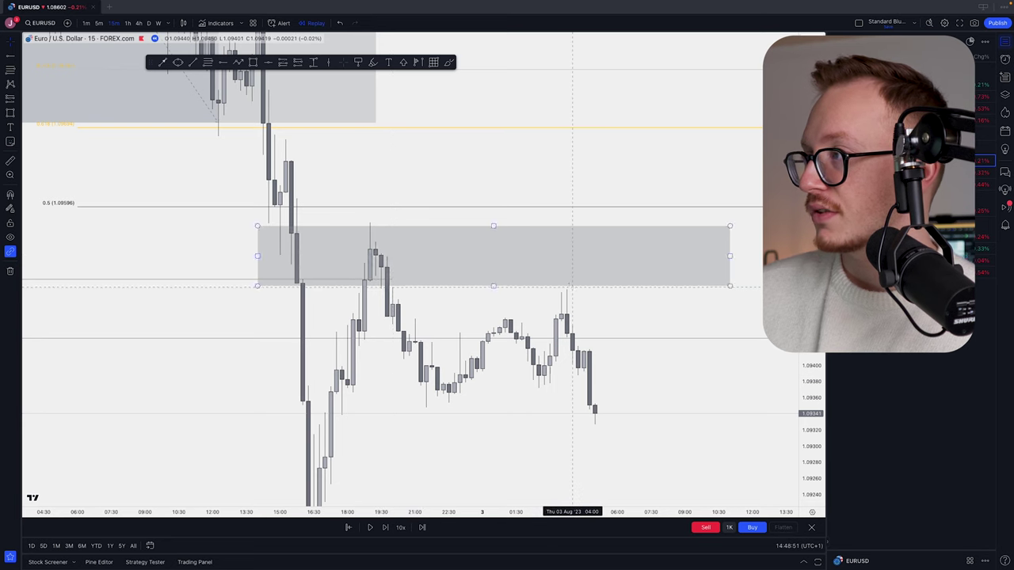
pyautogui.scroll(-3, 451, 238)
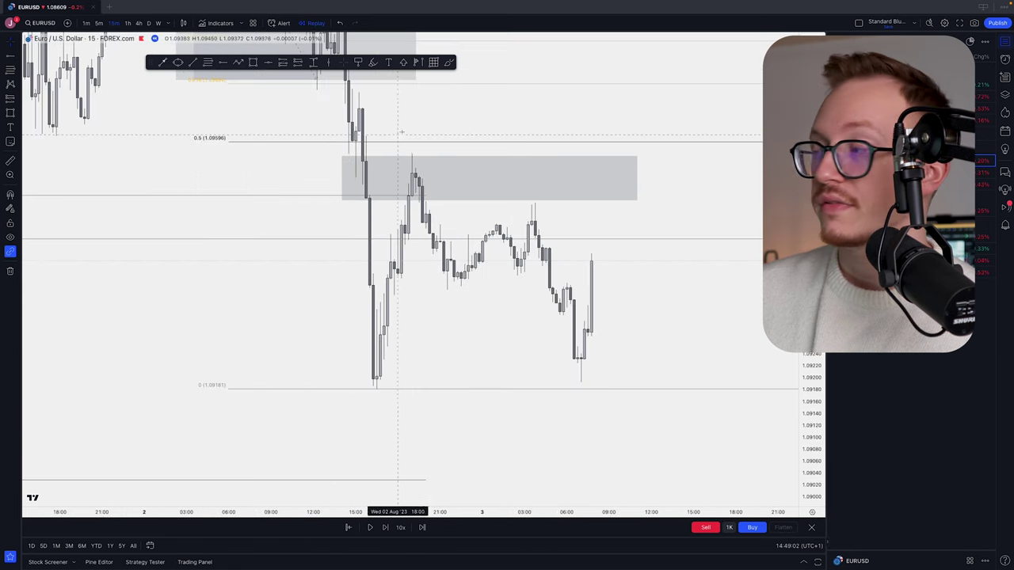
pyautogui.moveTo(454, 335); pyautogui.dragTo(448, 342)
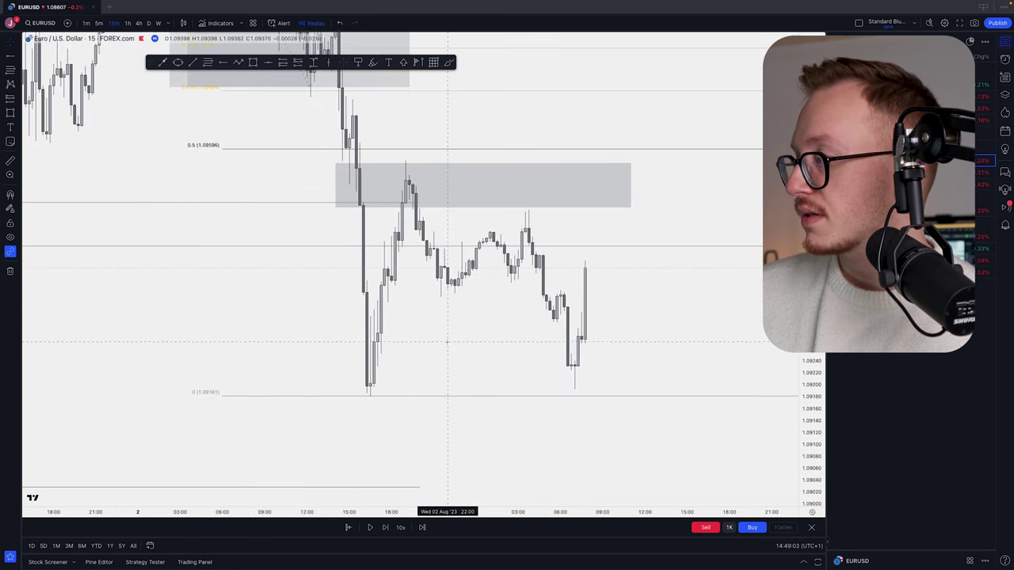
pyautogui.click(384, 529)
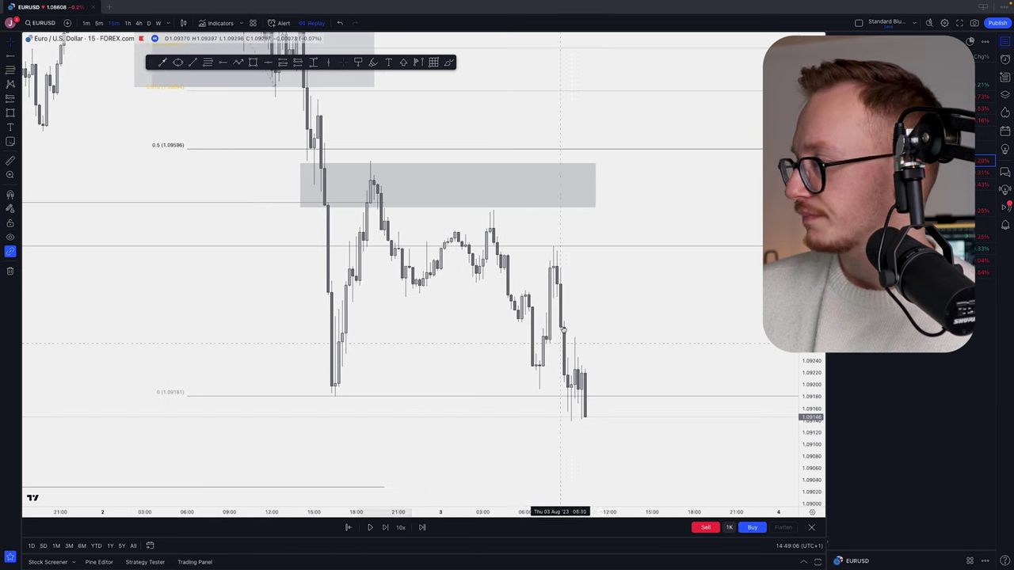
# Switch to the 1h timeframe and advance the bar replay to early 4 Aug.
pyautogui.click(126, 22)
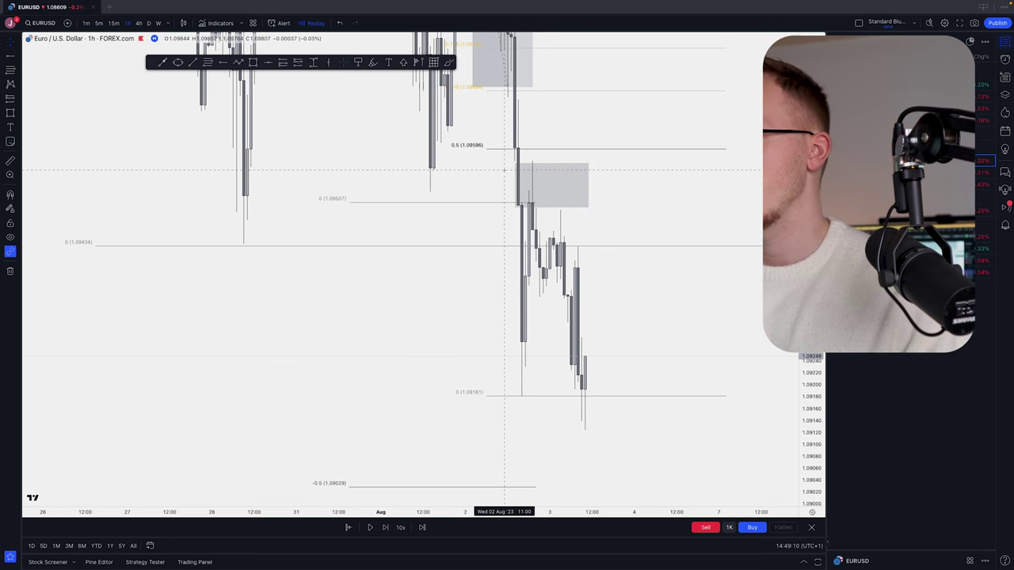
pyautogui.moveTo(547, 185)
pyautogui.mouseDown()
pyautogui.moveTo(517, 236)
pyautogui.moveTo(519, 215)
pyautogui.mouseUp()
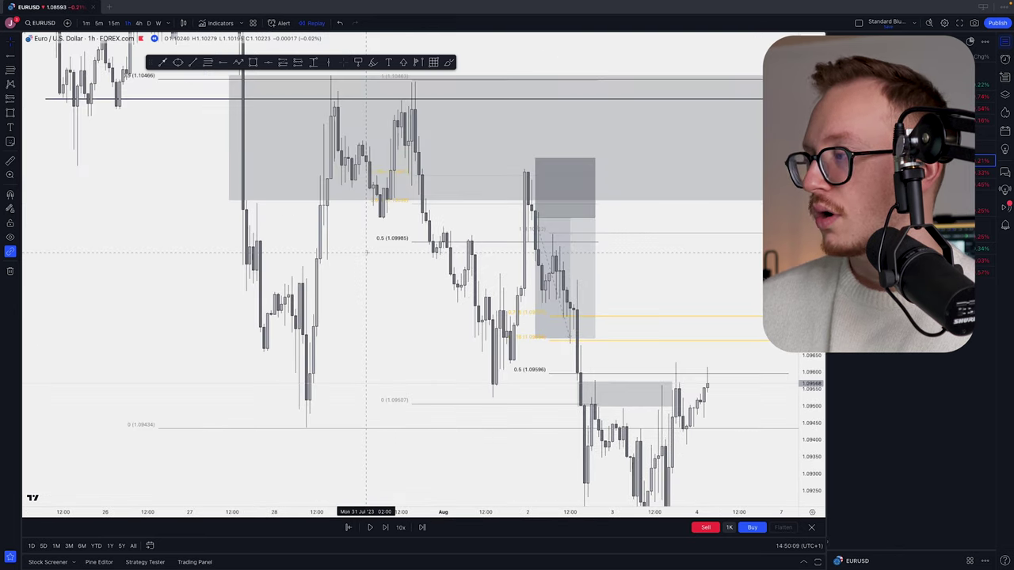
pyautogui.moveTo(362, 288); pyautogui.dragTo(391, 251)
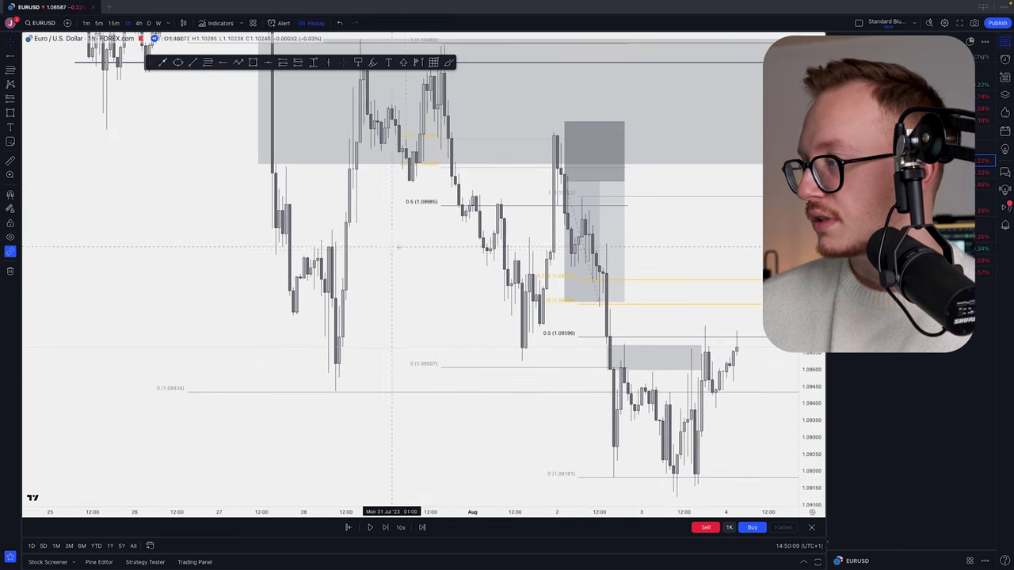
# Examine the gaps and retracement of the 27 Jul drop and the earlier 13 to 20 Jul price action on the 1h chart.
pyautogui.hscroll(-2, 432, 230)
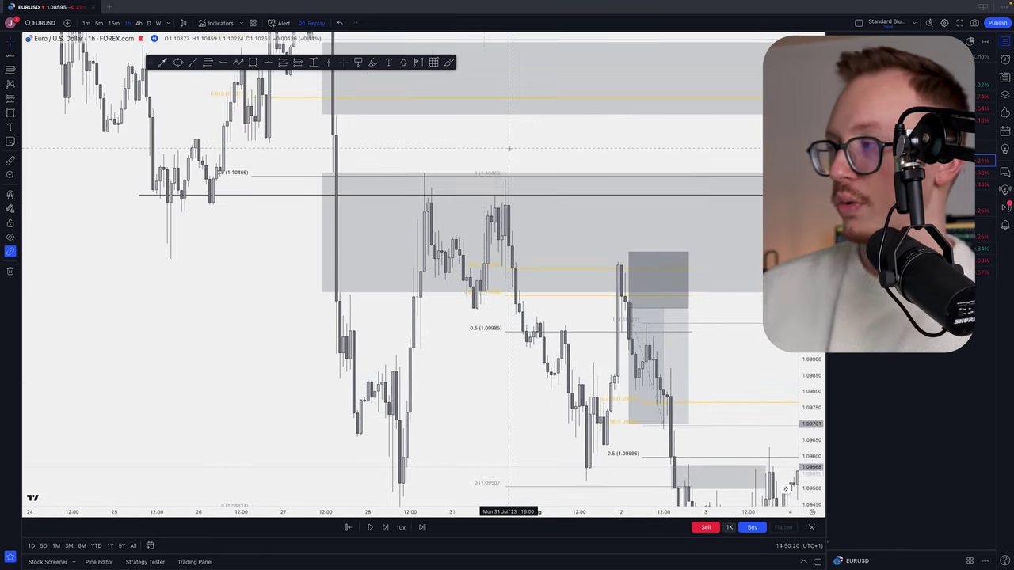
pyautogui.moveTo(489, 173); pyautogui.dragTo(535, 250)
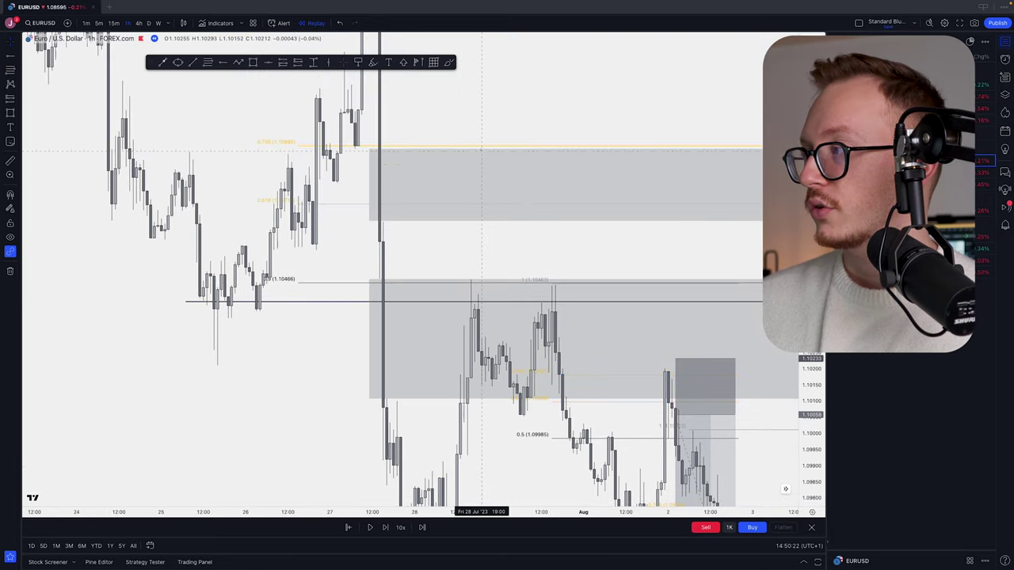
pyautogui.moveTo(481, 151); pyautogui.dragTo(483, 165)
pyautogui.moveTo(811, 116); pyautogui.dragTo(811, 297)
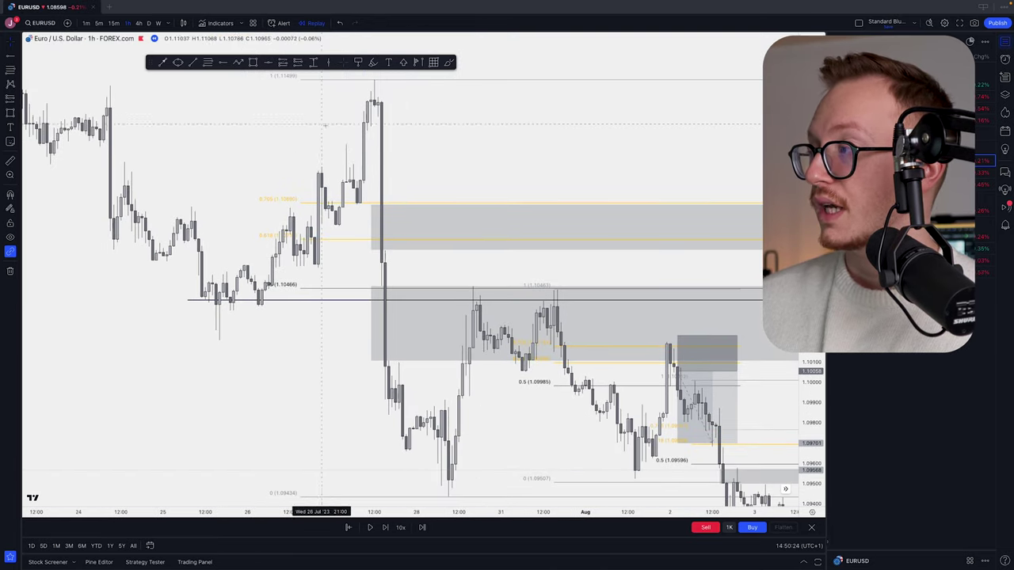
pyautogui.hscroll(-3, 238, 150)
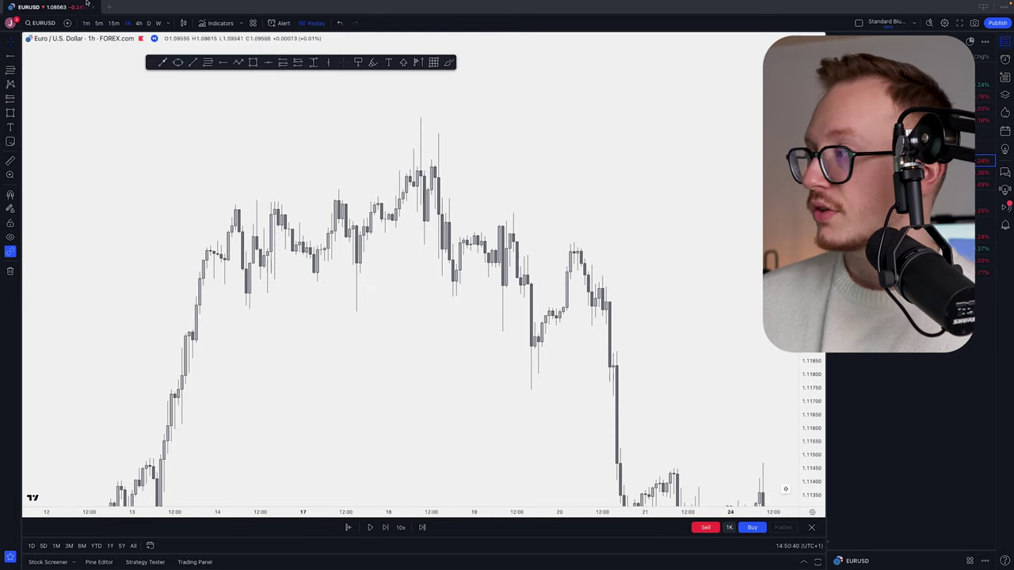
pyautogui.scroll(2, 442, 205)
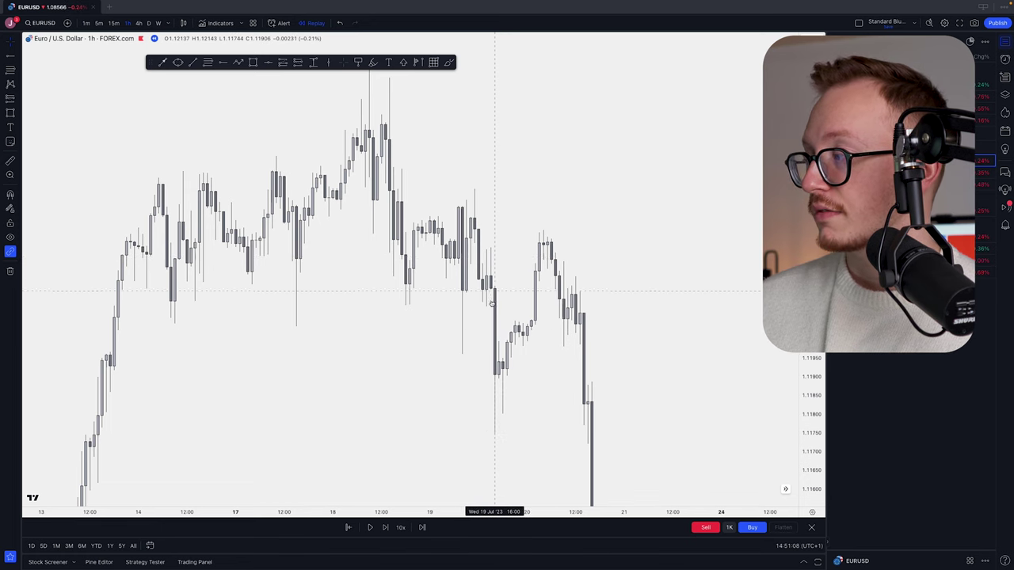
pyautogui.hscroll(3, 515, 293)
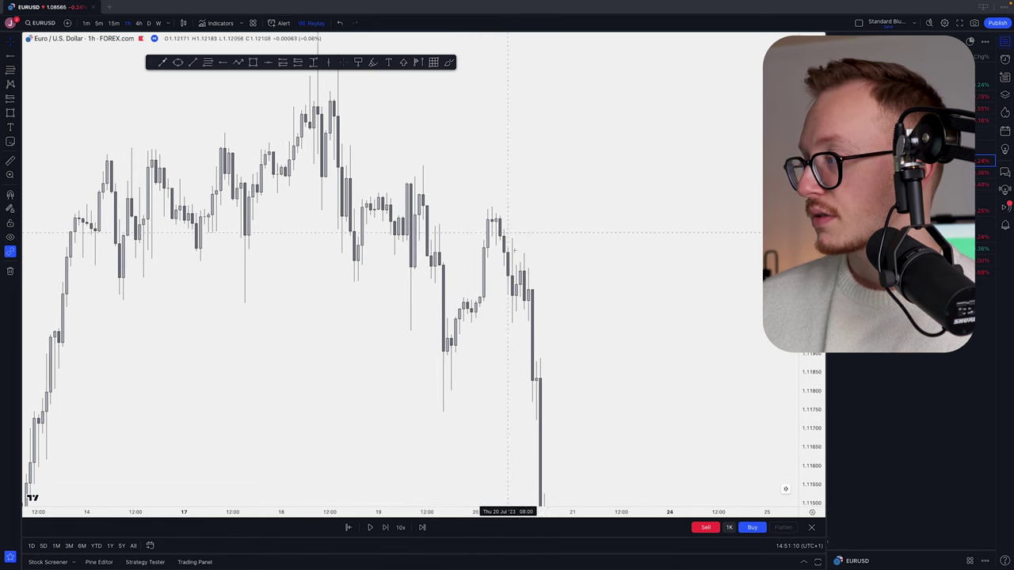
pyautogui.hscroll(4, 559, 383)
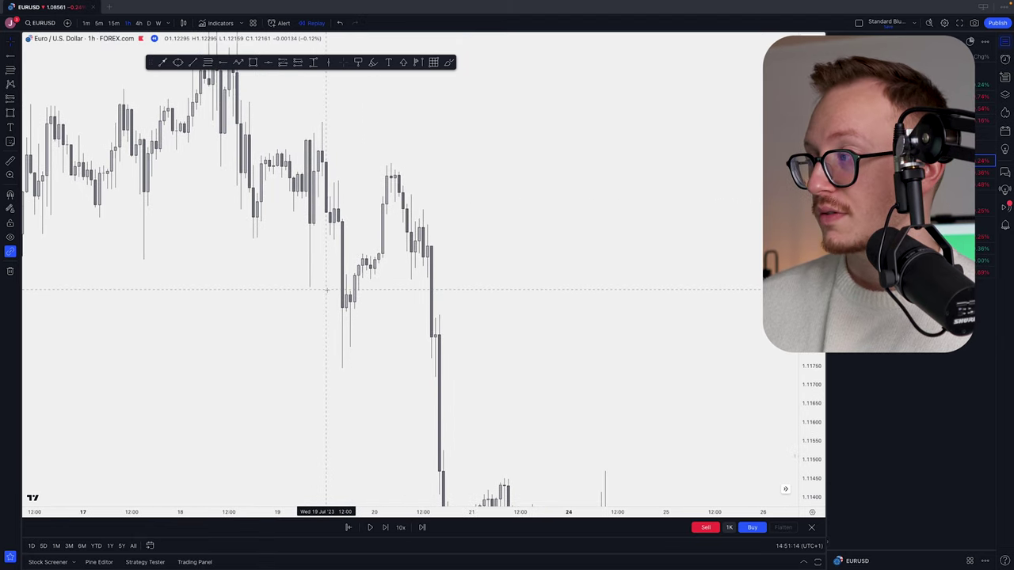
pyautogui.moveTo(375, 182); pyautogui.dragTo(527, 252)
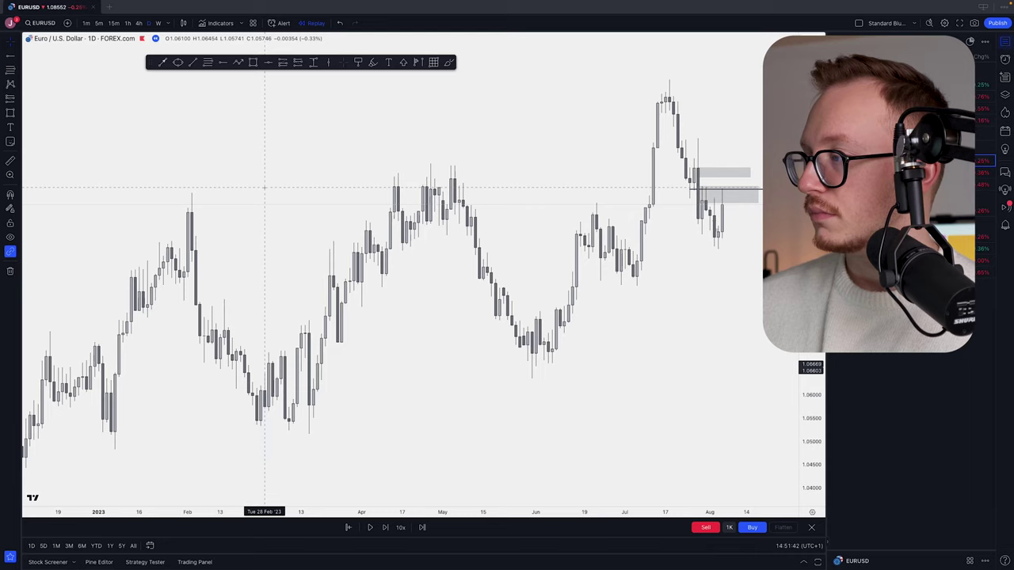
# Review the daily price action from December 2022 to August 2023 and return to the 1h timeframe.
pyautogui.hscroll(-2, 283, 201)
pyautogui.hscroll(2, 333, 175)
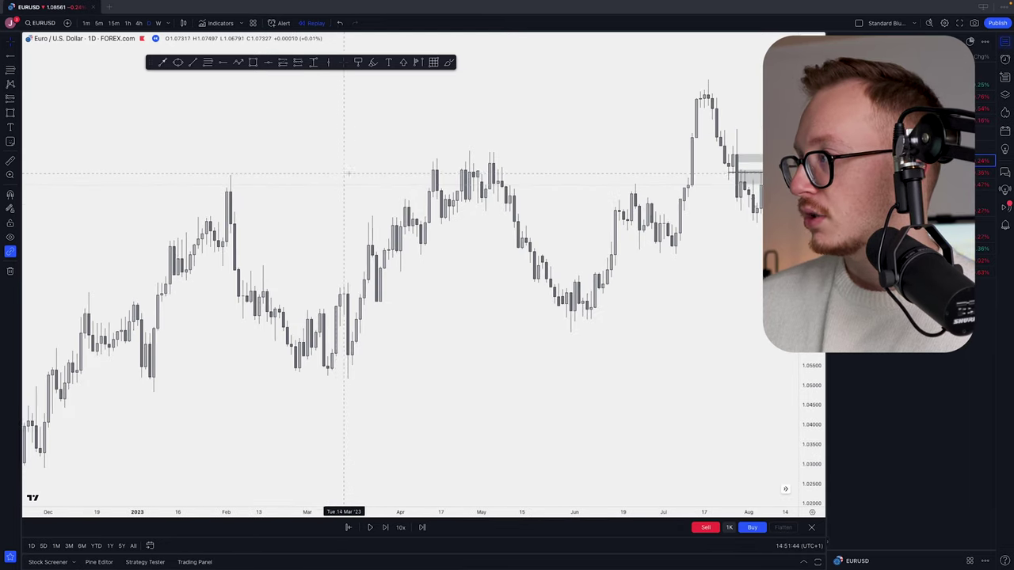
pyautogui.moveTo(319, 169); pyautogui.dragTo(268, 125)
pyautogui.click(129, 23)
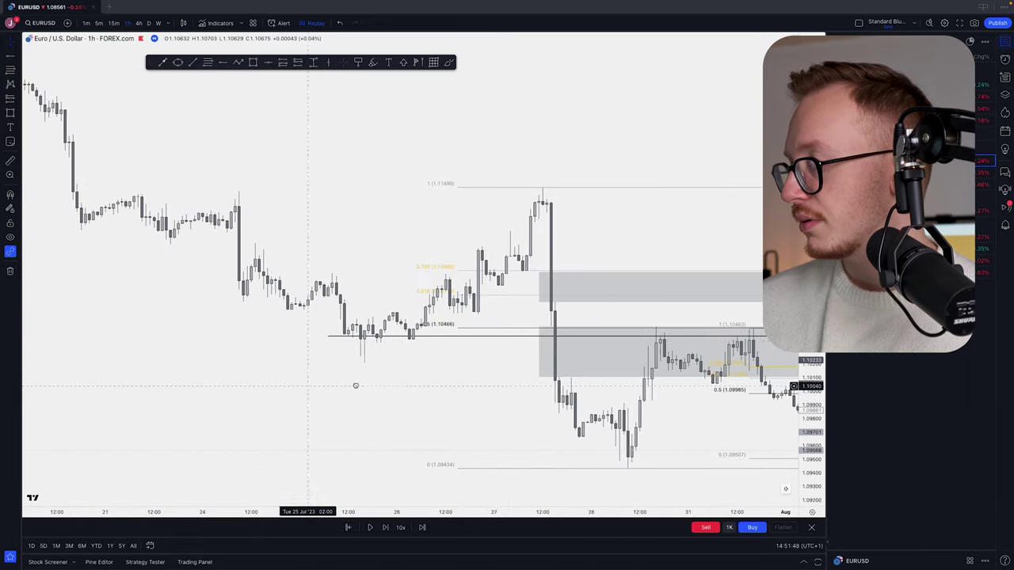
# Examine how the horizontal key level from the 25 Jul low lines up with the lower gap, the Fibonacci levels and the short trade.
pyautogui.moveTo(289, 150); pyautogui.dragTo(421, 145)
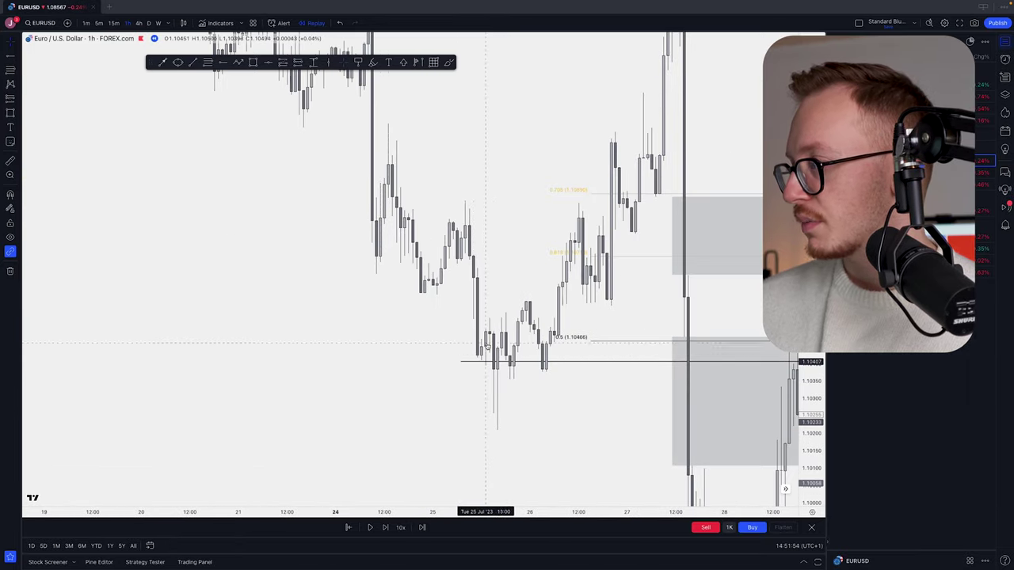
pyautogui.moveTo(535, 386); pyautogui.dragTo(469, 358)
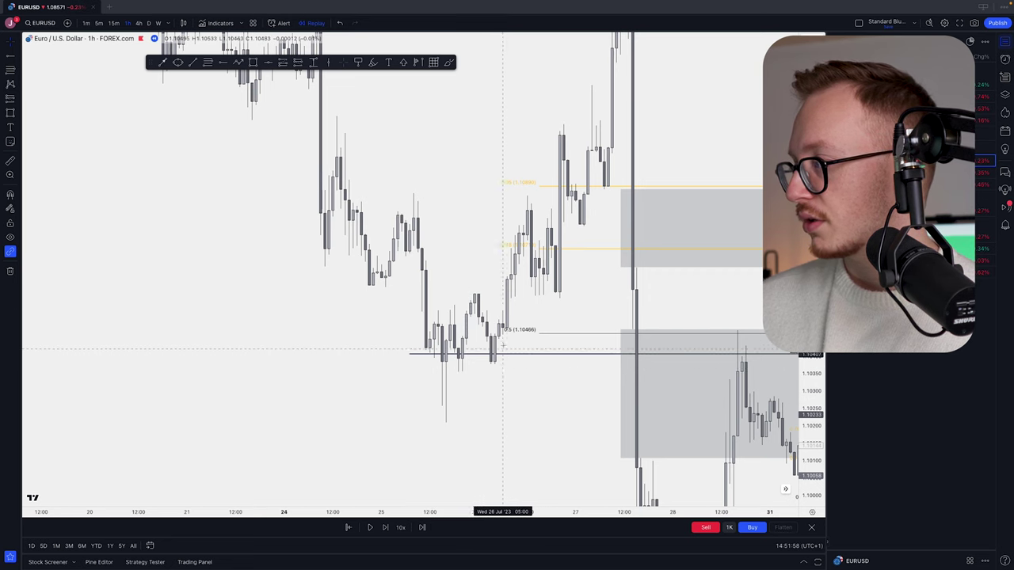
pyautogui.moveTo(593, 242); pyautogui.dragTo(394, 342)
pyautogui.moveTo(518, 226); pyautogui.dragTo(367, 105)
pyautogui.moveTo(488, 228); pyautogui.dragTo(510, 166)
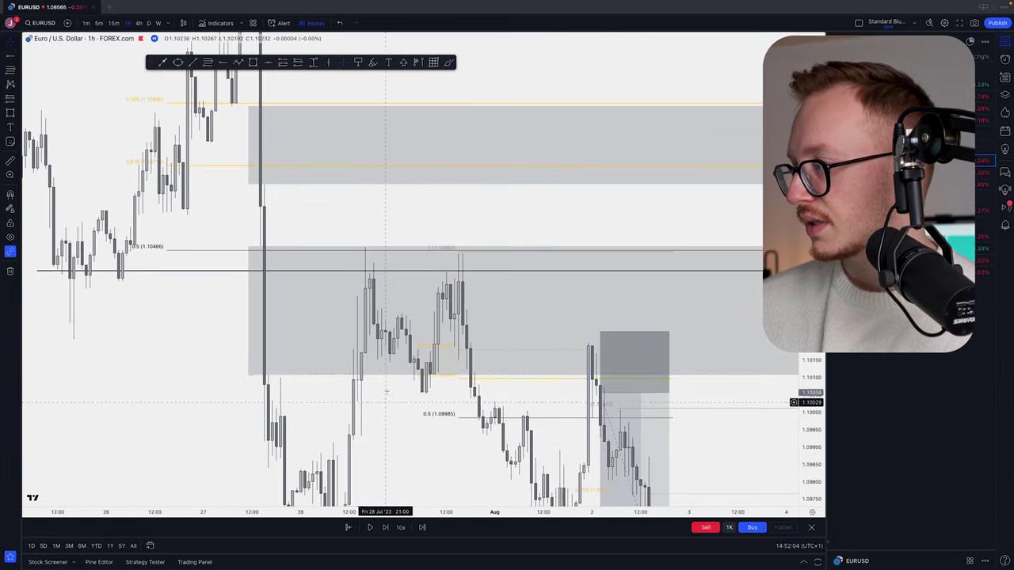
pyautogui.moveTo(388, 392); pyautogui.dragTo(387, 254)
pyautogui.moveTo(395, 378); pyautogui.dragTo(363, 317)
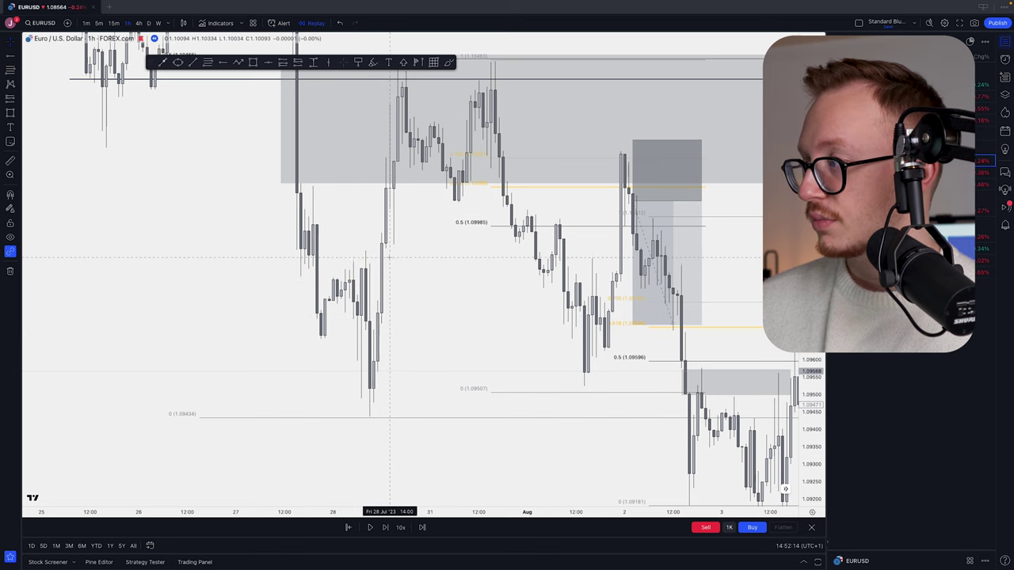
pyautogui.moveTo(383, 256); pyautogui.dragTo(377, 307)
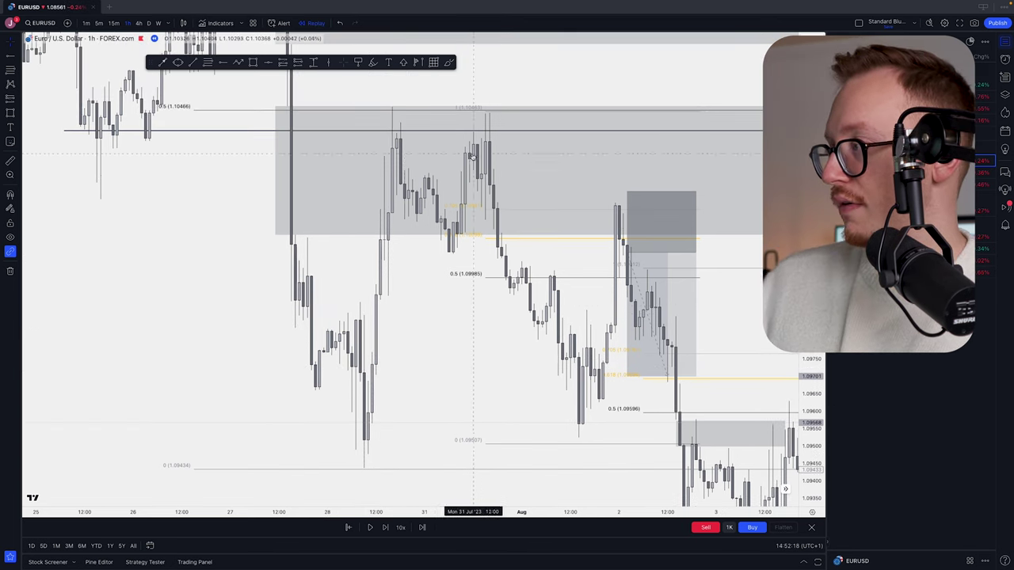